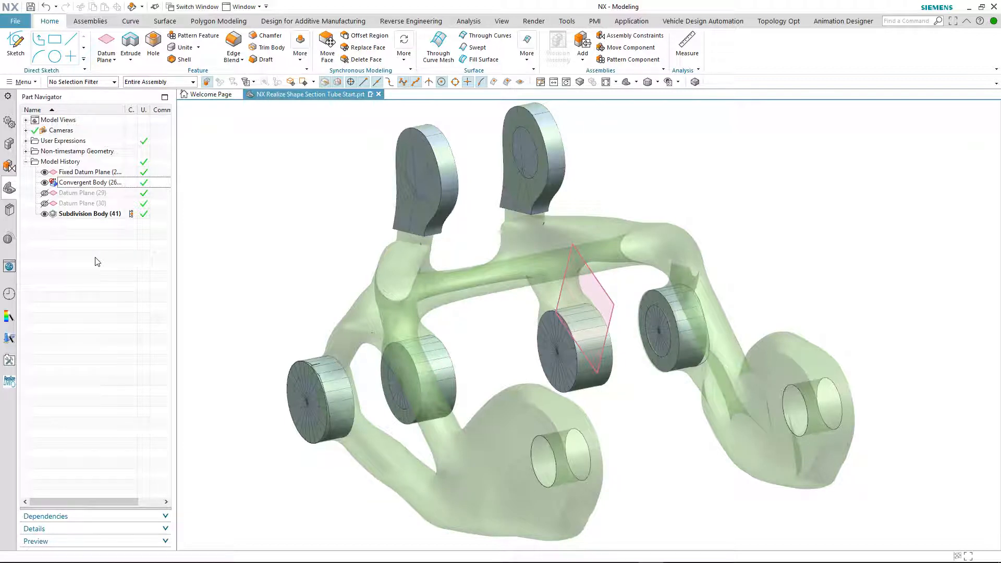
Step: Open the Subdivision Body feature from the model history for editing in the Realize Shape environment
{"action": "left_click", "coordinate": [93, 214]}
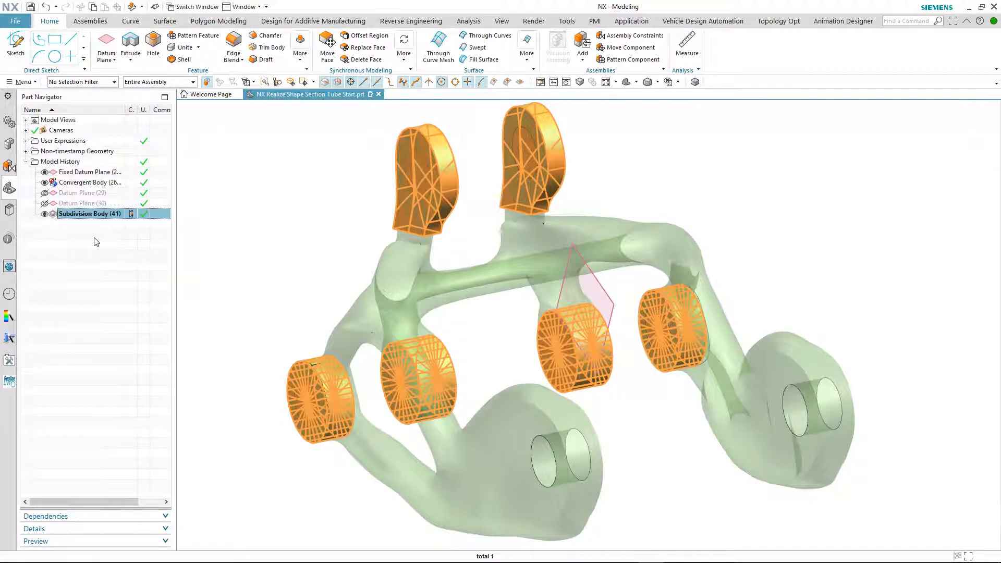
{"action": "right_click", "coordinate": [103, 217]}
{"action": "left_click", "coordinate": [118, 224]}
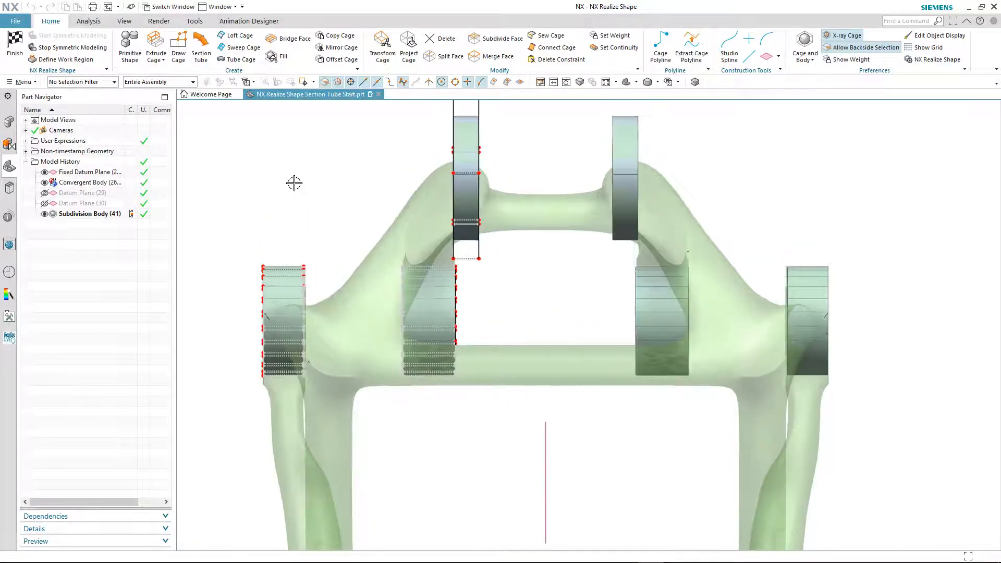
Step: Start a four-segment section tube along the left half of the lower crossbar, placing sections from near the middle outward
{"action": "left_click", "coordinate": [201, 49]}
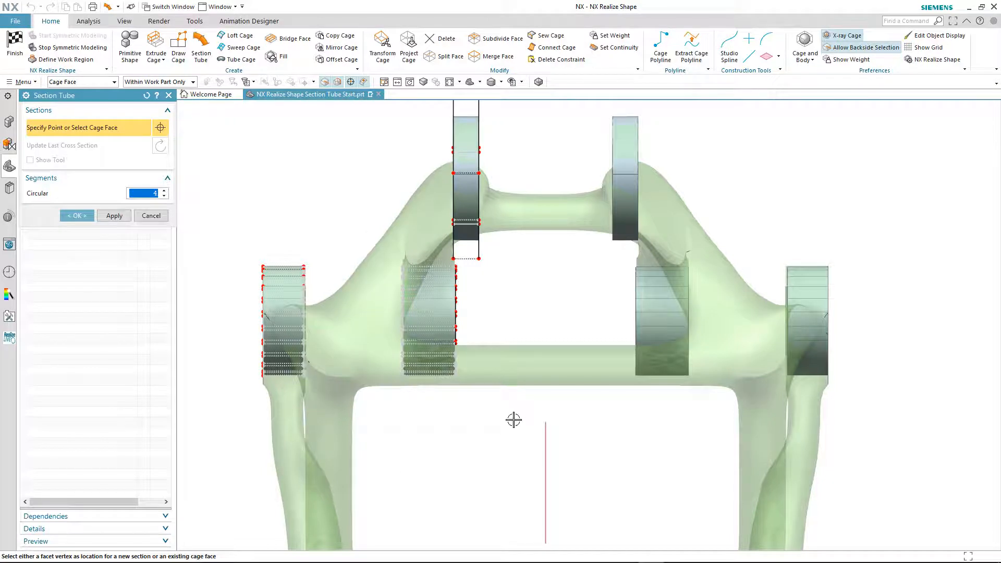
{"action": "left_click", "coordinate": [519, 366]}
{"action": "left_click", "coordinate": [468, 373]}
{"action": "left_click", "coordinate": [438, 379]}
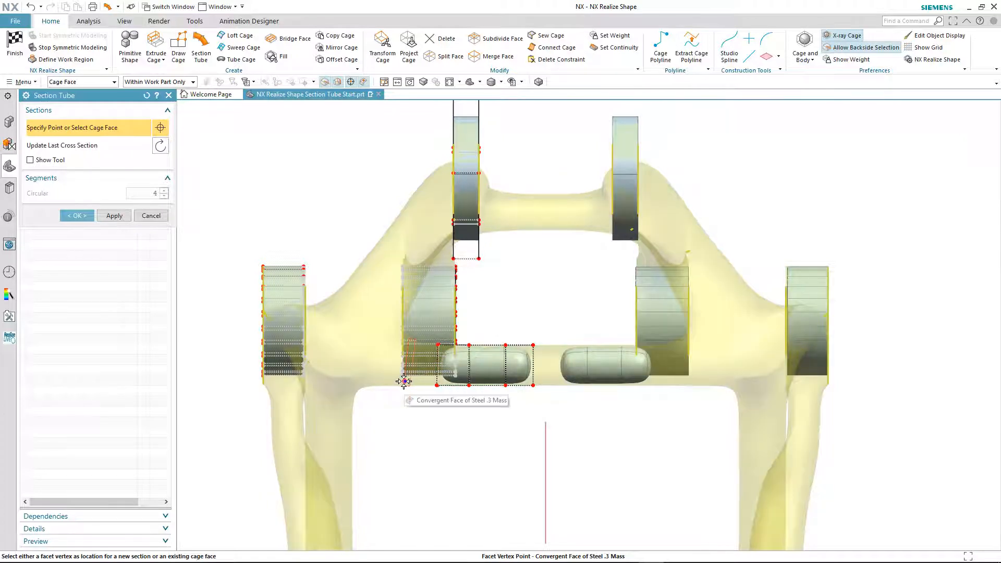
{"action": "left_click", "coordinate": [399, 382]}
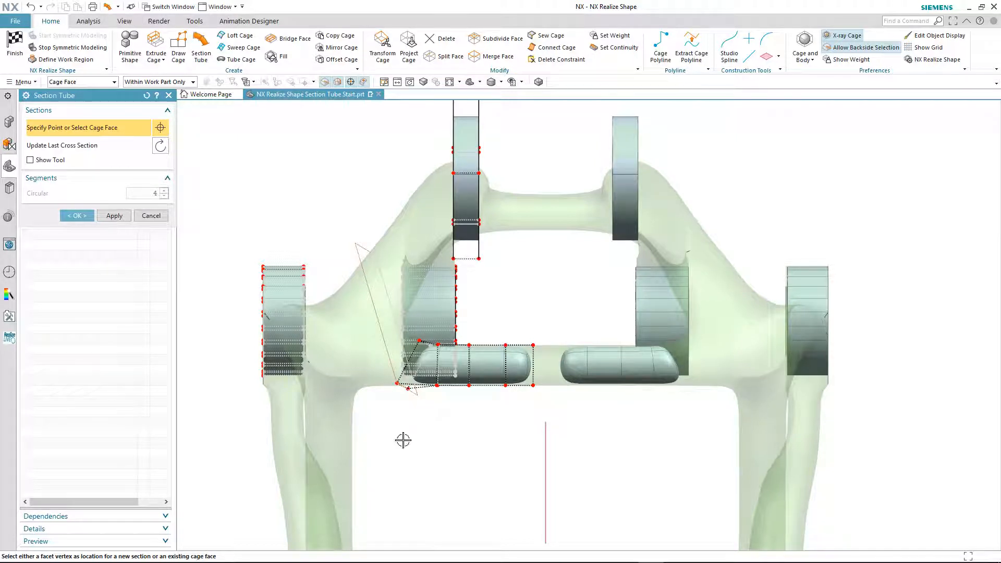
Step: Move and reorient the lower tube's last section outward to the left boss using the orientation tool, and apply the tube
{"action": "left_click", "coordinate": [31, 159]}
{"action": "left_click_drag", "start_coordinate": [360, 336], "coordinate": [268, 267]}
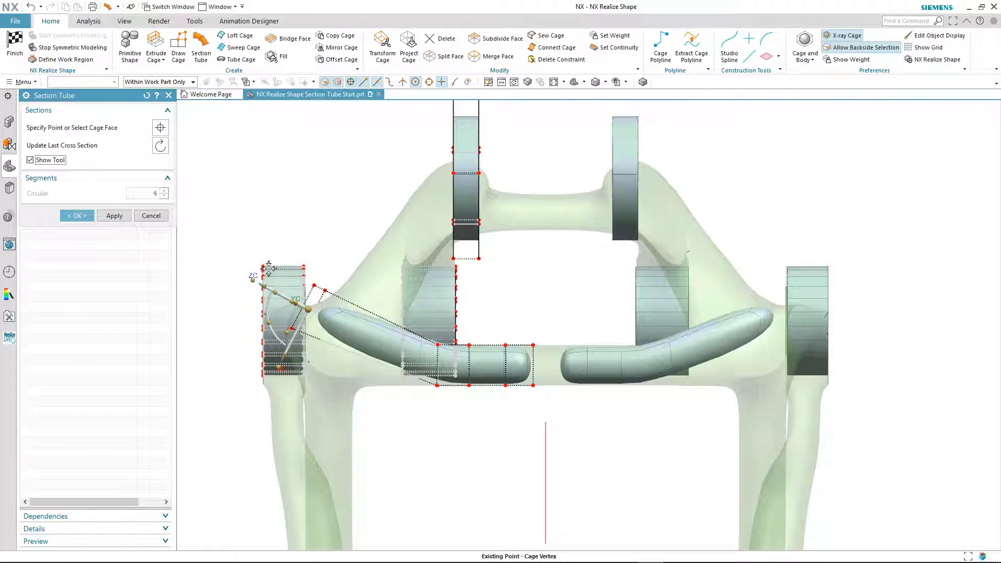
{"action": "left_click", "coordinate": [30, 160]}
{"action": "left_click", "coordinate": [114, 216]}
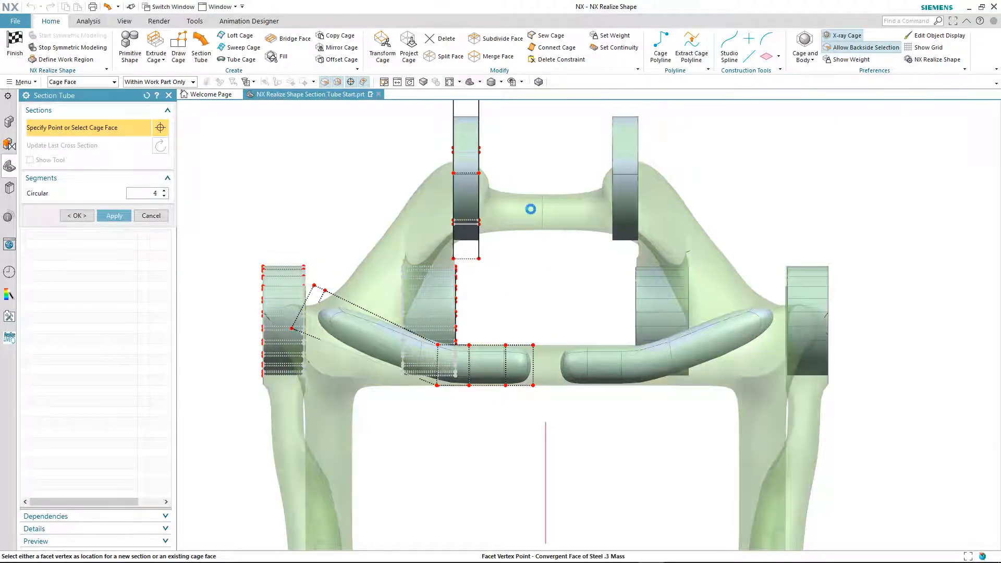
Step: Create a section tube along the left half of the upper crossbar and move its last section outward past the left lug
{"action": "left_click", "coordinate": [529, 209]}
{"action": "left_click", "coordinate": [522, 212]}
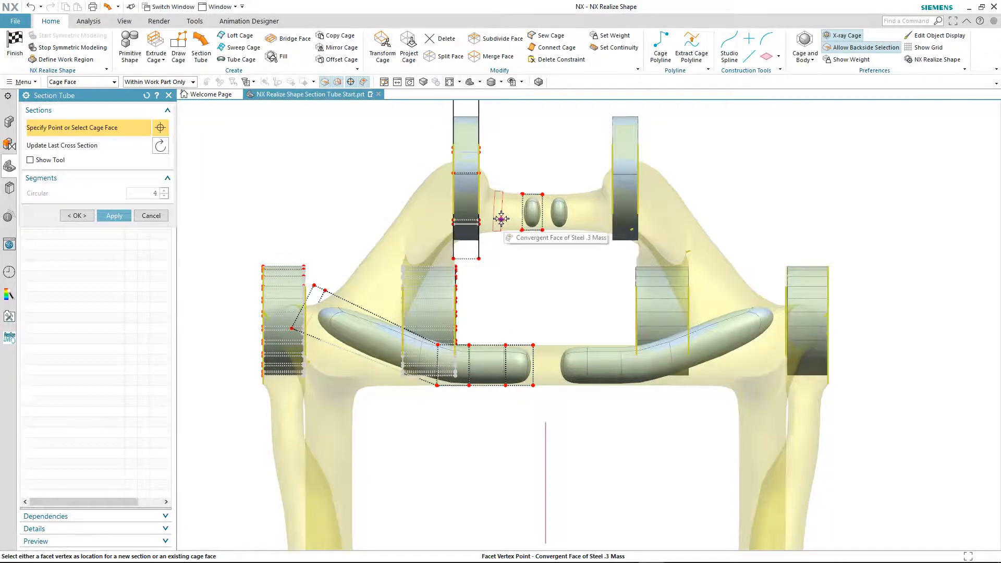
{"action": "left_click", "coordinate": [501, 219]}
{"action": "left_click", "coordinate": [493, 218]}
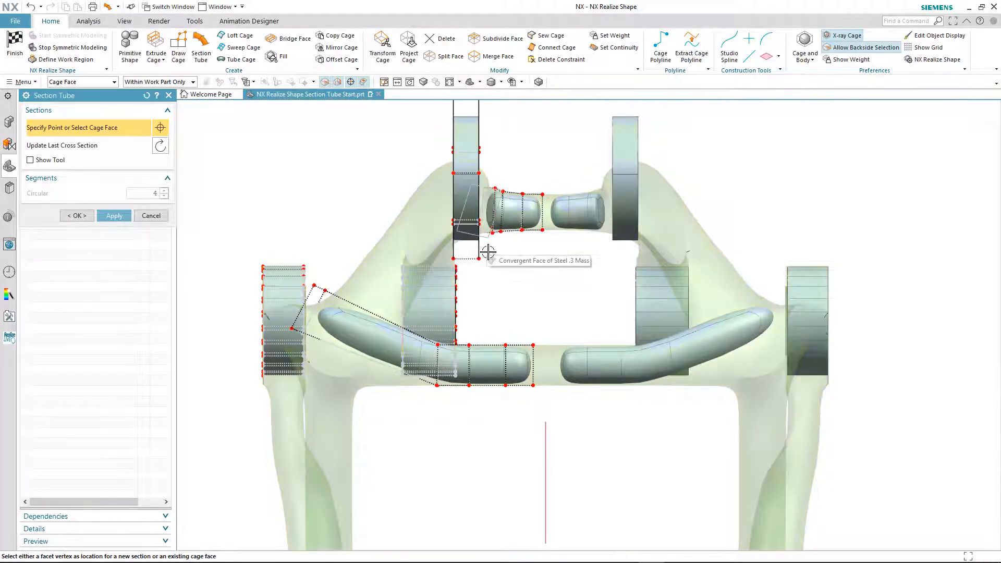
{"action": "left_click", "coordinate": [30, 160]}
{"action": "left_click_drag", "start_coordinate": [535, 210], "coordinate": [426, 148]}
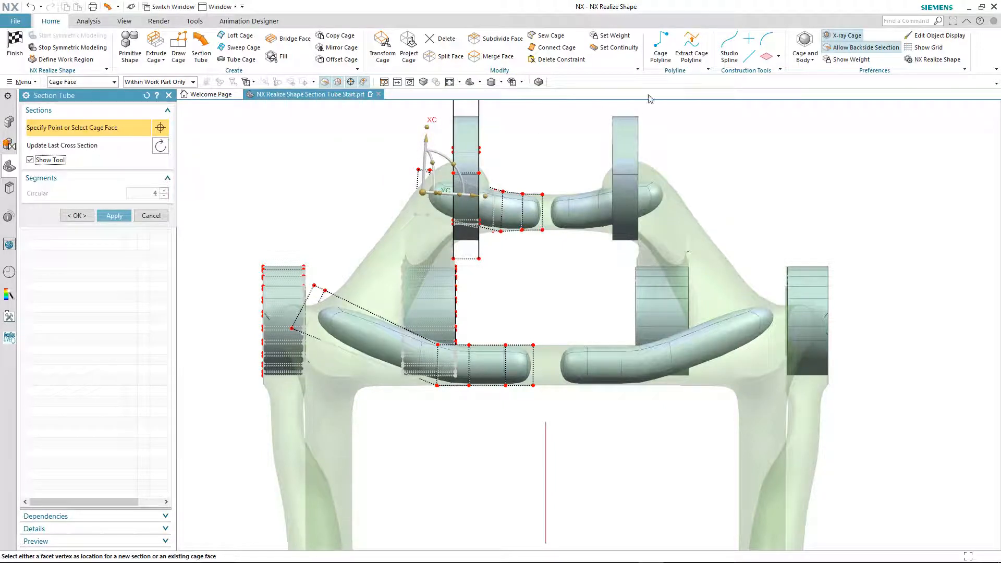
Step: Set the continuity of the inner end edges of both crossbar tubes to Sharp
{"action": "left_click", "coordinate": [617, 48]}
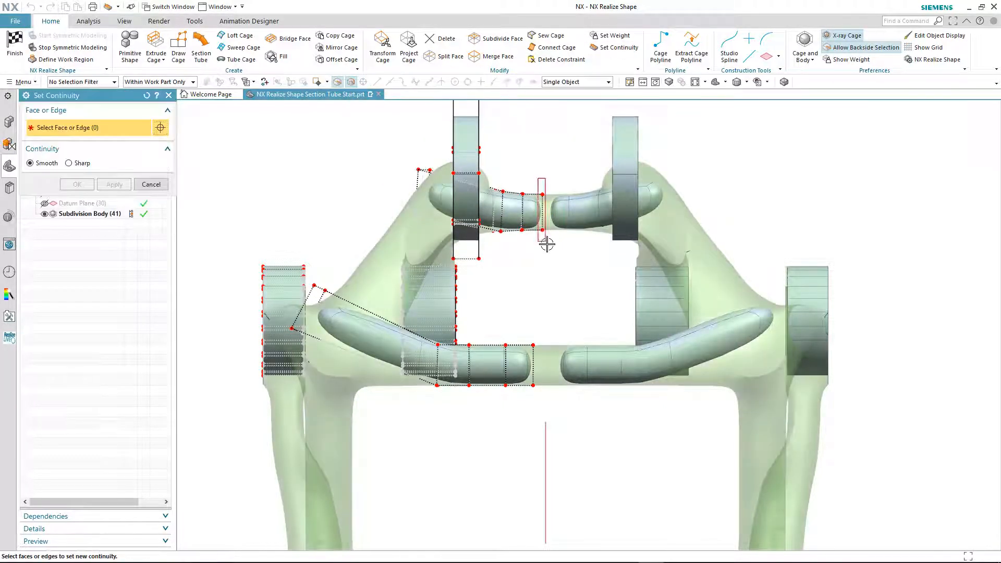
{"action": "left_click", "coordinate": [542, 224]}
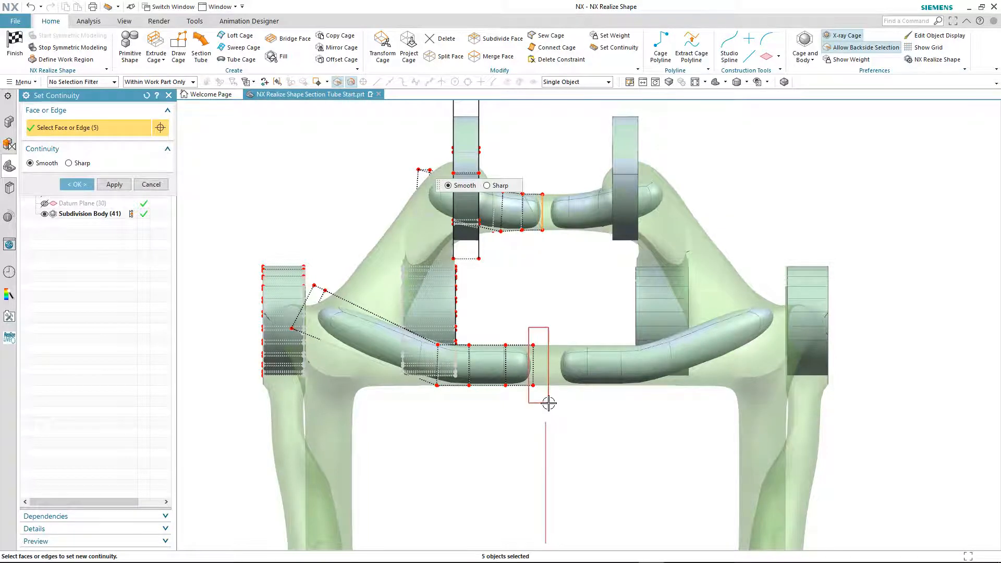
{"action": "left_click", "coordinate": [532, 360]}
{"action": "left_click", "coordinate": [477, 321]}
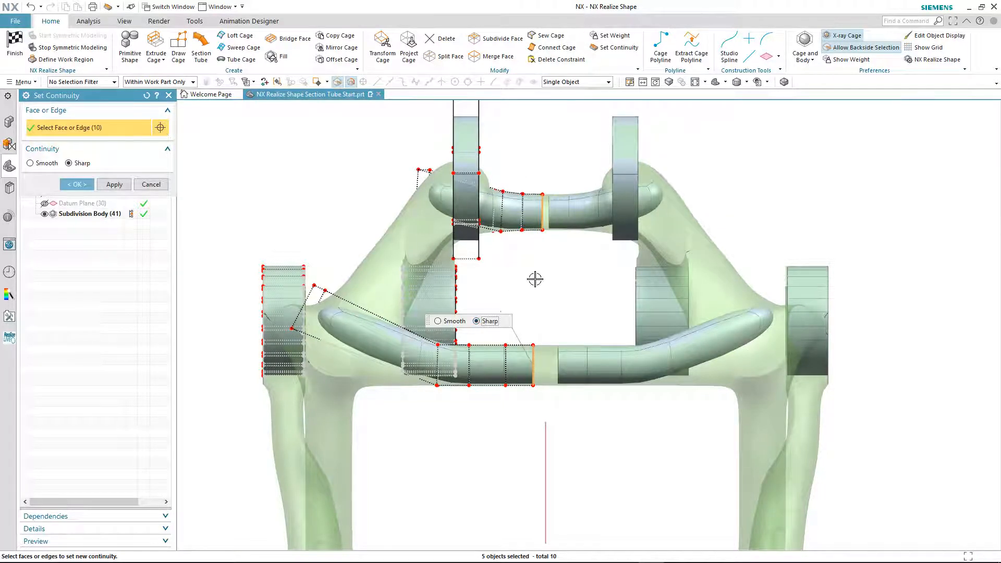
Step: Project the inner end edges and vertices of both crossbar tubes onto the central datum plane
{"action": "left_click", "coordinate": [409, 52]}
{"action": "left_click", "coordinate": [546, 447]}
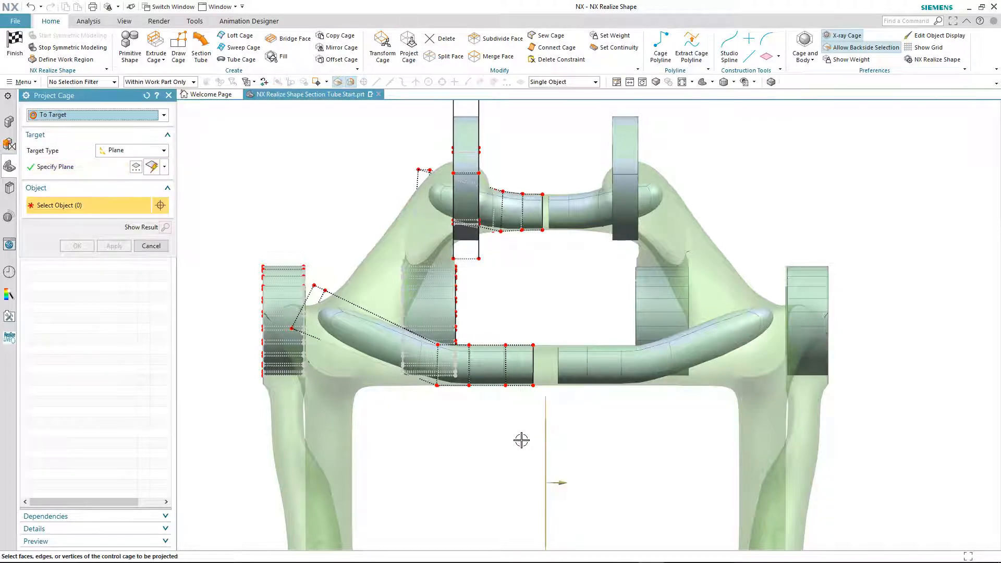
{"action": "left_click_drag", "start_coordinate": [520, 315], "coordinate": [550, 400]}
{"action": "left_click_drag", "start_coordinate": [536, 187], "coordinate": [545, 251]}
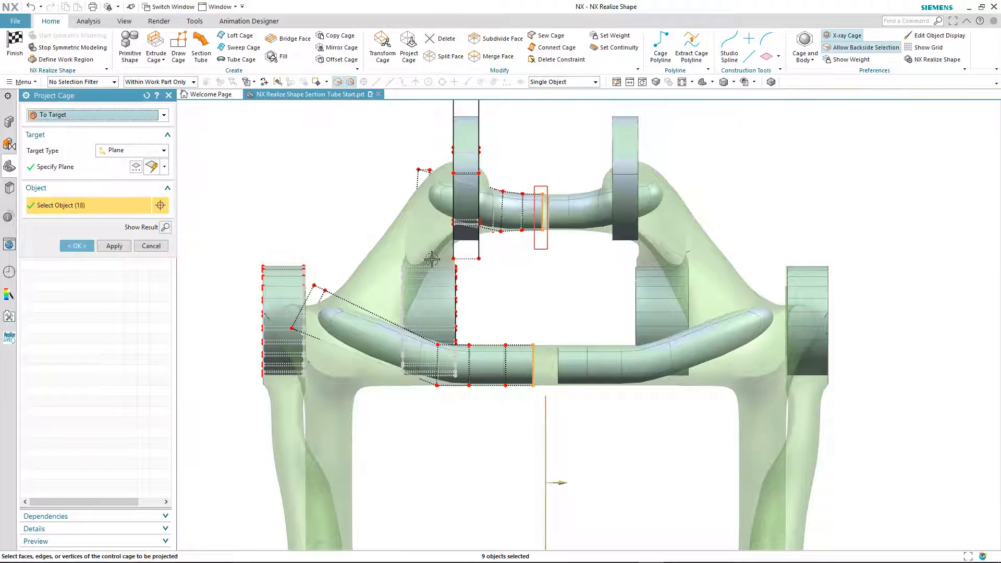
{"action": "left_click", "coordinate": [76, 246]}
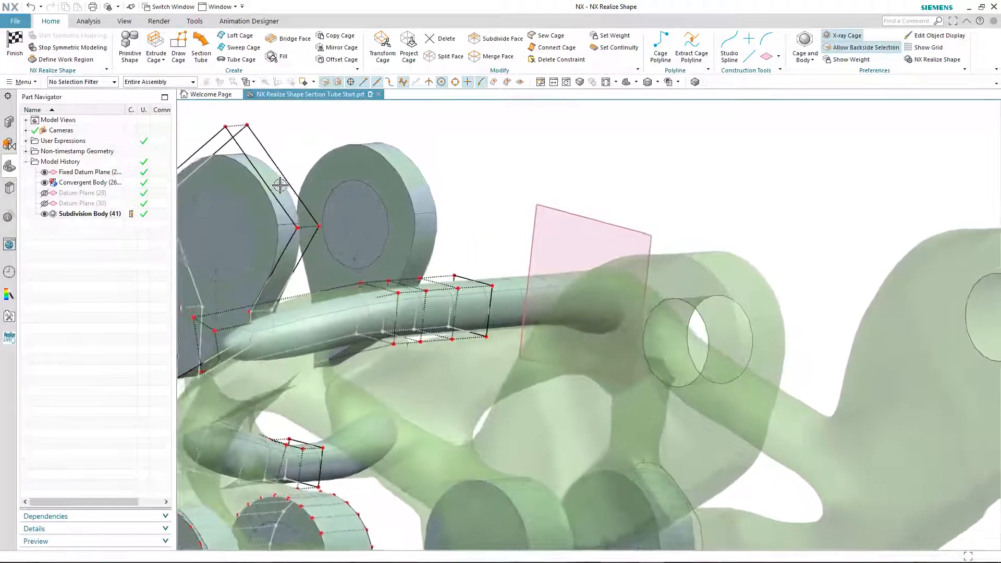
Step: Shift the underside cage face of the longer crossbar tube's outer segment downward, and raise the lower cage edge at its inner end slightly
{"action": "left_click", "coordinate": [382, 49]}
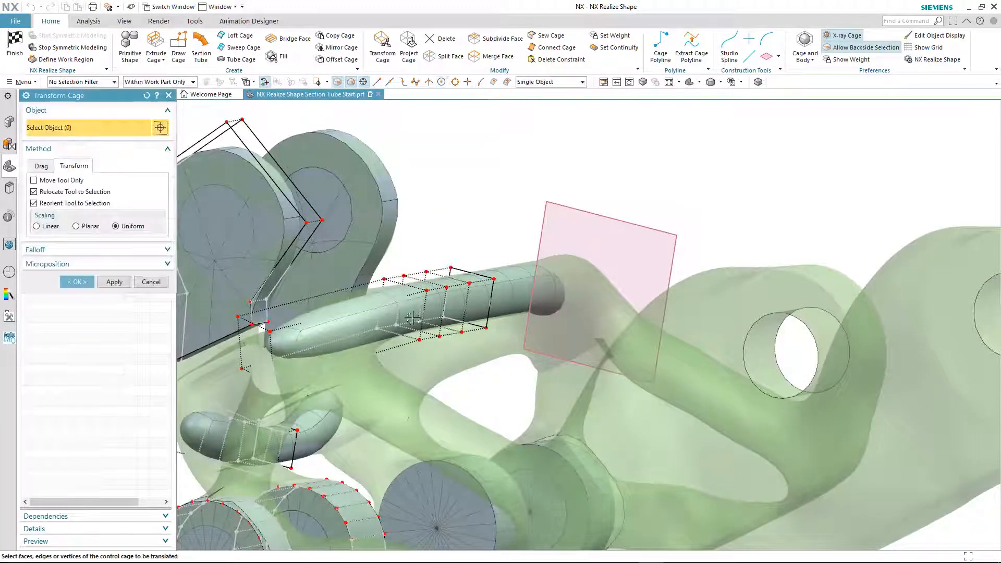
{"action": "left_click", "coordinate": [337, 355]}
{"action": "left_click", "coordinate": [406, 319]}
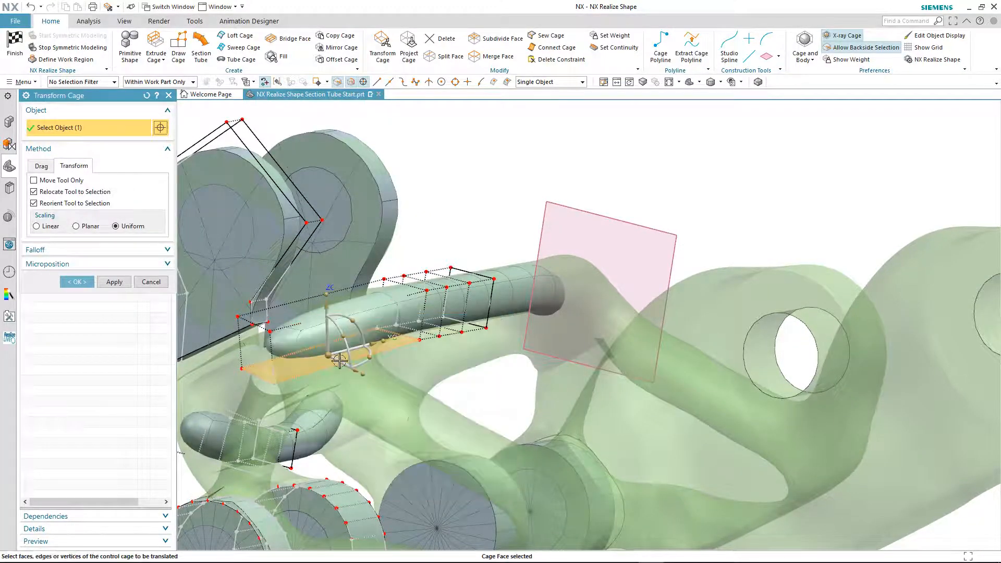
{"action": "left_click_drag", "start_coordinate": [327, 308], "coordinate": [327, 329]}
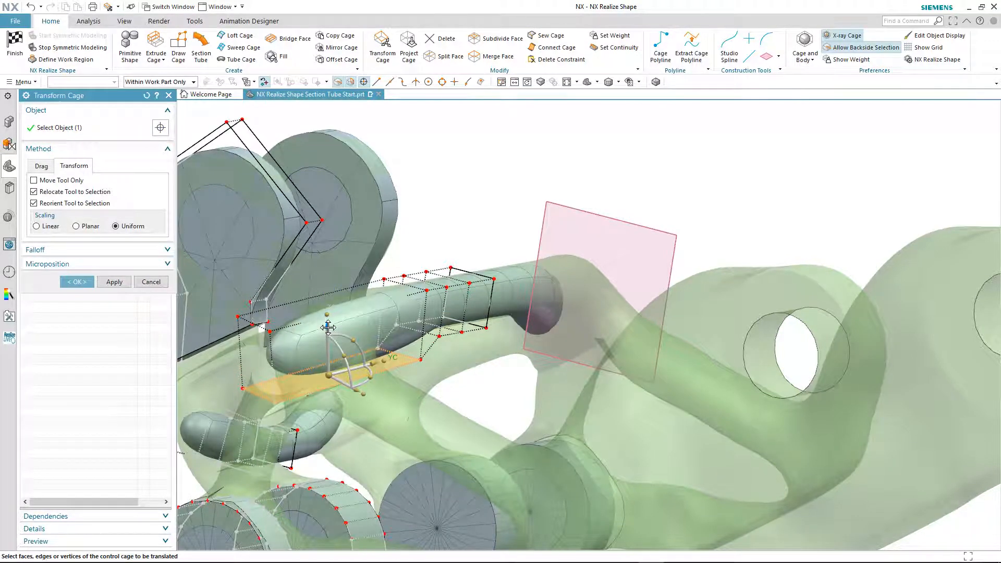
{"action": "left_click", "coordinate": [406, 357]}
{"action": "left_click_drag", "start_coordinate": [398, 313], "coordinate": [396, 301]}
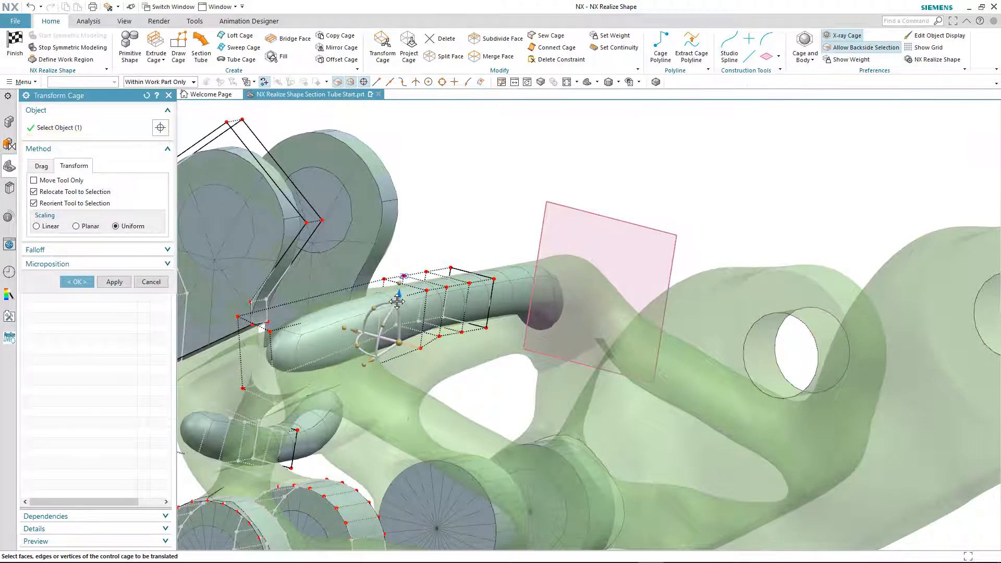
{"action": "middle_click_drag", "start_coordinate": [459, 379], "coordinate": [478, 376]}
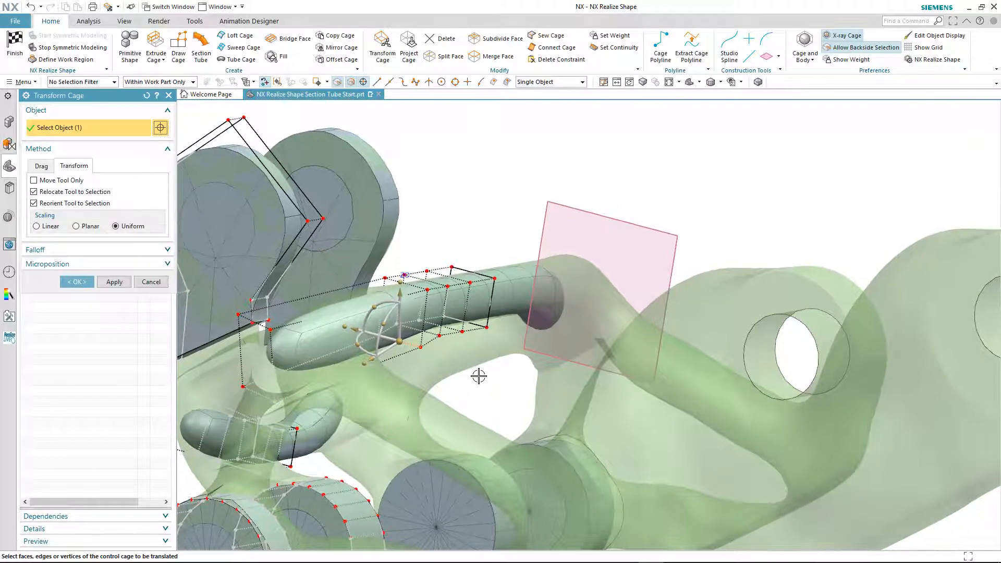
Step: Split the loop of four cage faces on the crossbar tube's outer segment uniformly into 2 along its length
{"action": "left_click", "coordinate": [444, 55]}
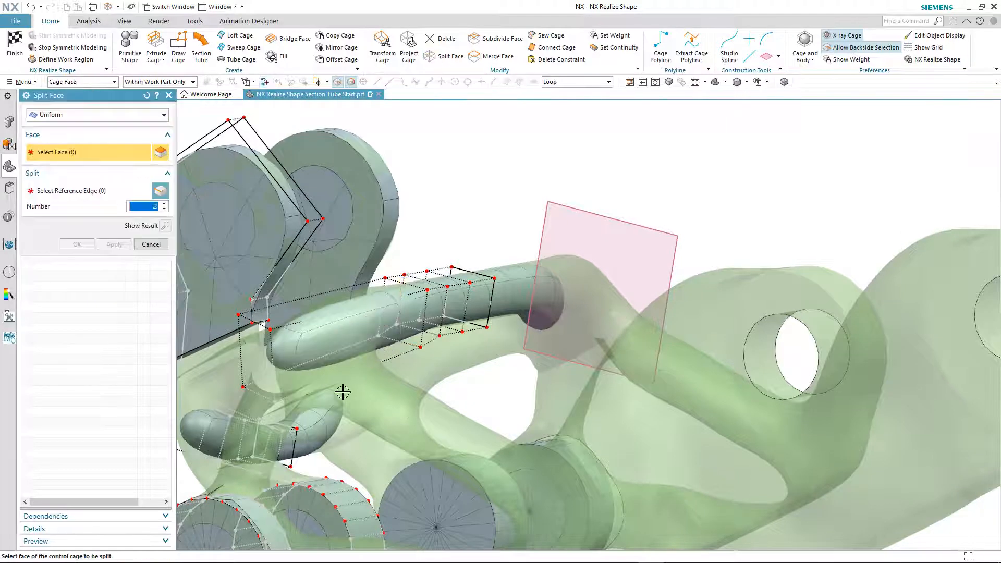
{"action": "left_click", "coordinate": [346, 319]}
{"action": "middle_click", "coordinate": [344, 328]}
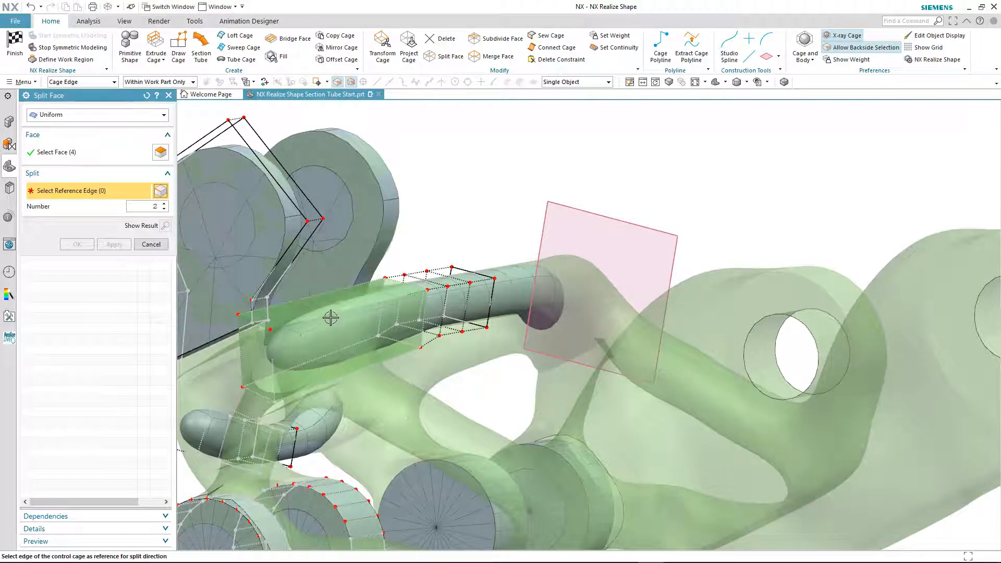
{"action": "left_click", "coordinate": [380, 339]}
{"action": "middle_click_drag", "start_coordinate": [467, 364], "coordinate": [323, 292]}
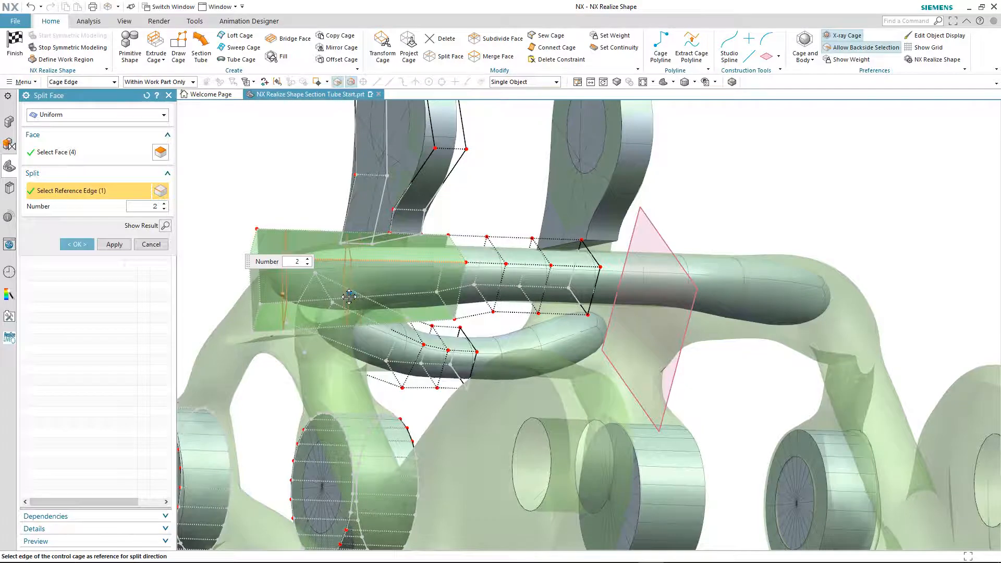
{"action": "left_click", "coordinate": [81, 246]}
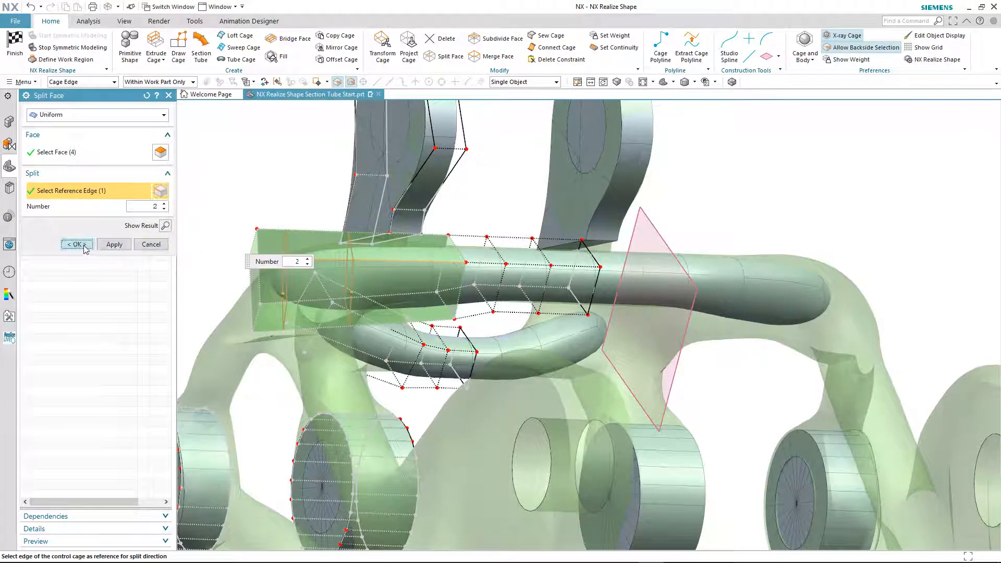
Step: Build a section tube along the upper side arm, placing sections from near the large end lug back toward the crossbar tube
{"action": "middle_click_drag", "start_coordinate": [293, 146], "coordinate": [506, 141]}
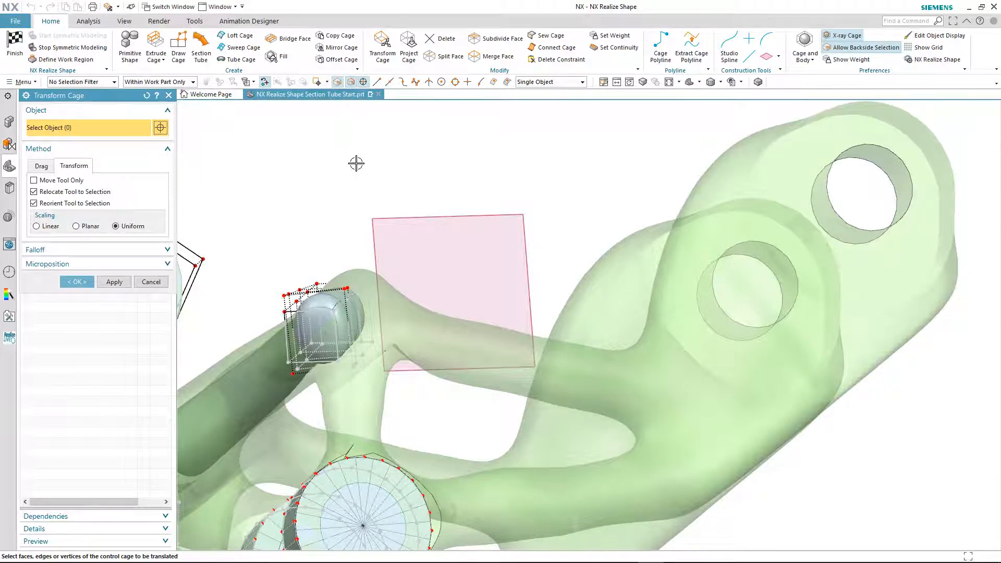
{"action": "left_click", "coordinate": [201, 47]}
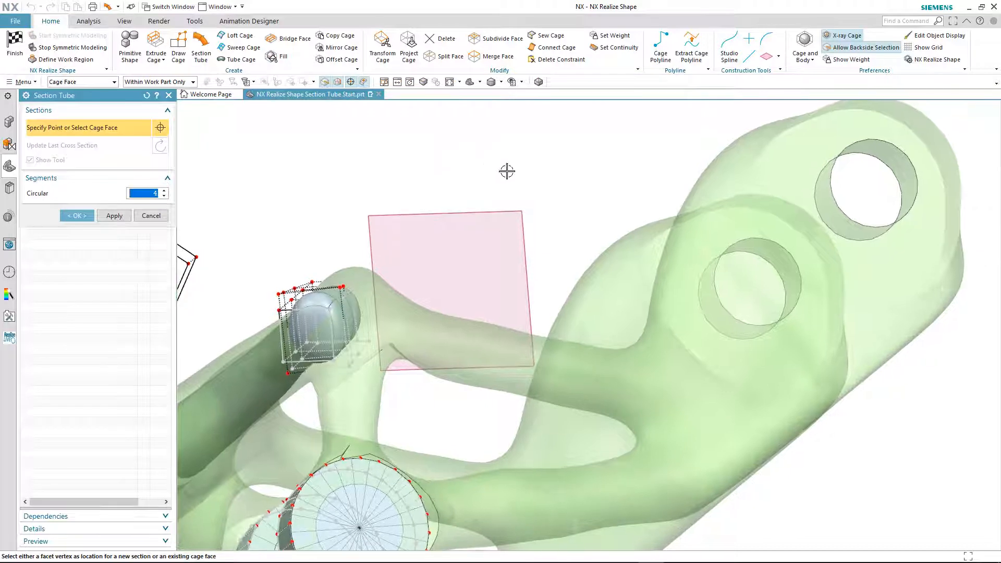
{"action": "left_click", "coordinate": [596, 361]}
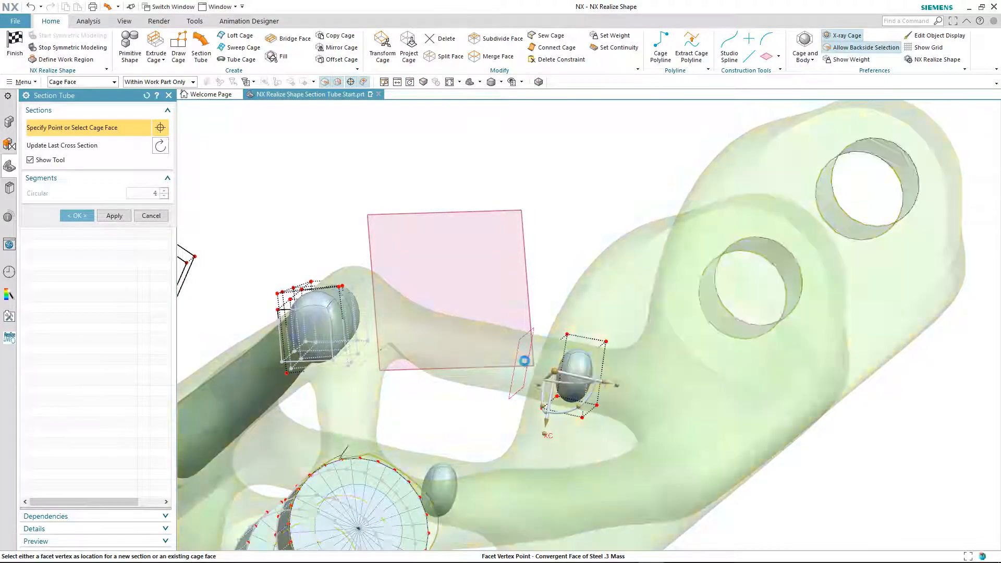
{"action": "left_click", "coordinate": [463, 359]}
{"action": "left_click", "coordinate": [439, 349]}
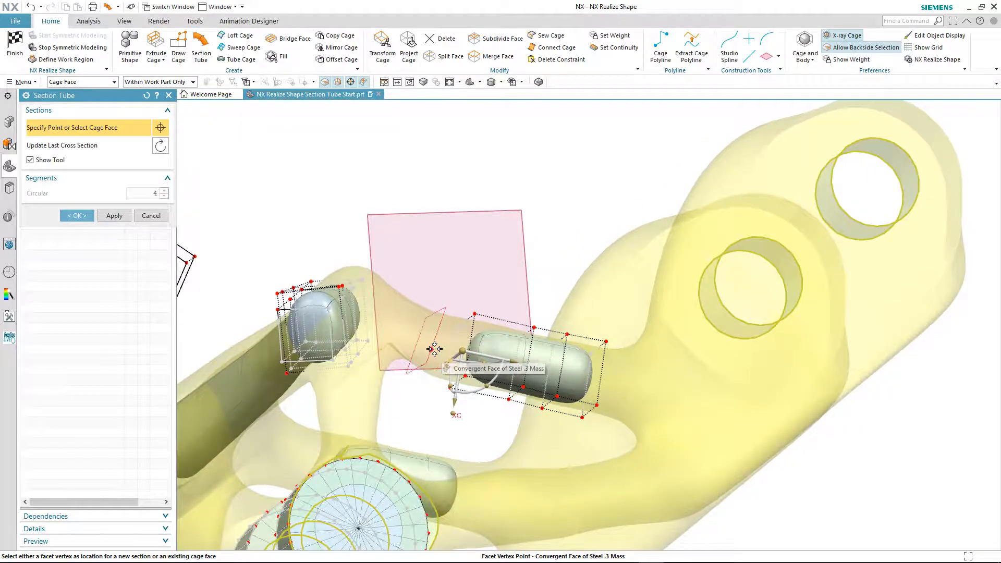
{"action": "middle_click_drag", "start_coordinate": [451, 288], "coordinate": [370, 89]}
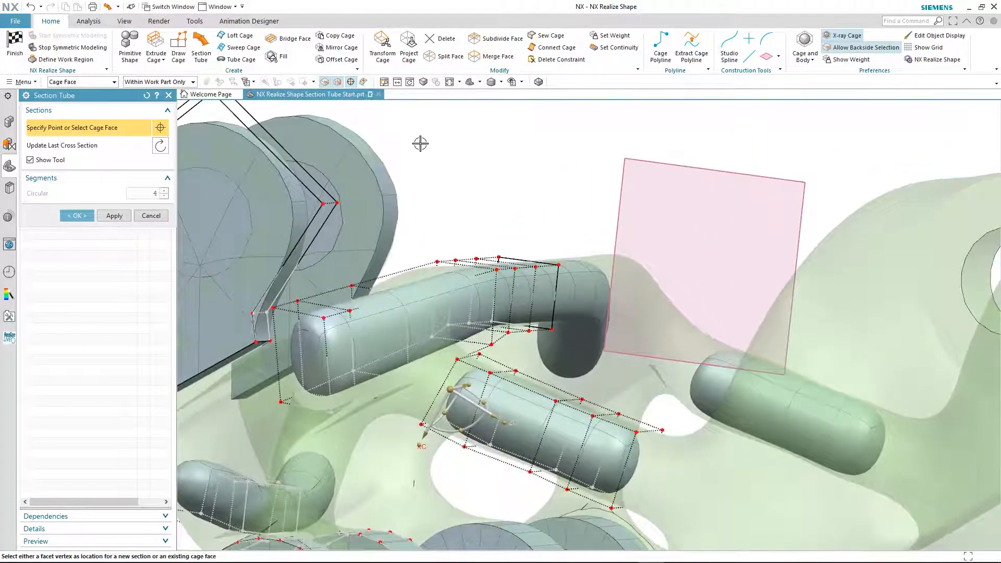
{"action": "middle_click_drag", "start_coordinate": [388, 343], "coordinate": [482, 175]}
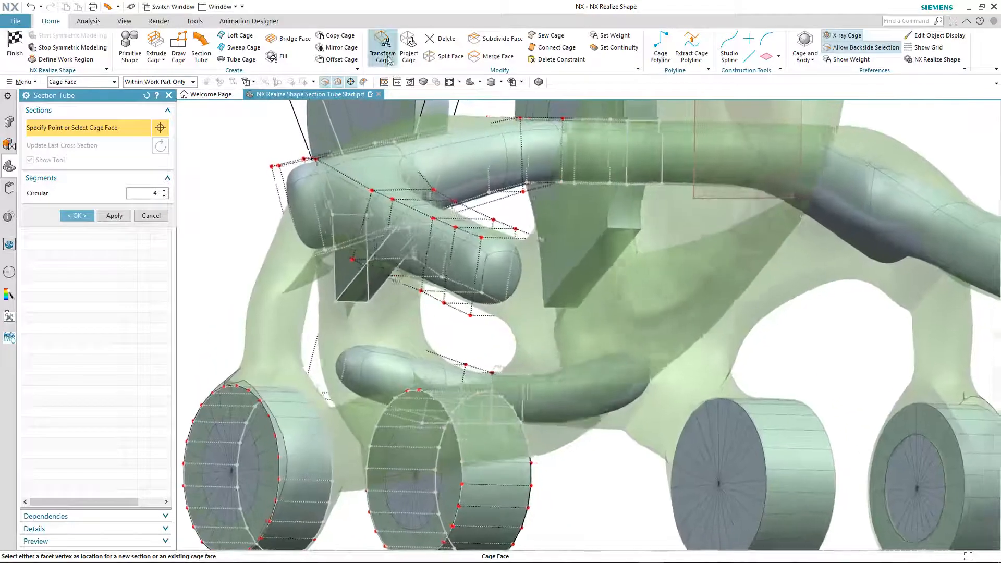
Step: Pull the end cage face outward at the corner where the upper side arm meets the crossbar tube
{"action": "left_click", "coordinate": [384, 50]}
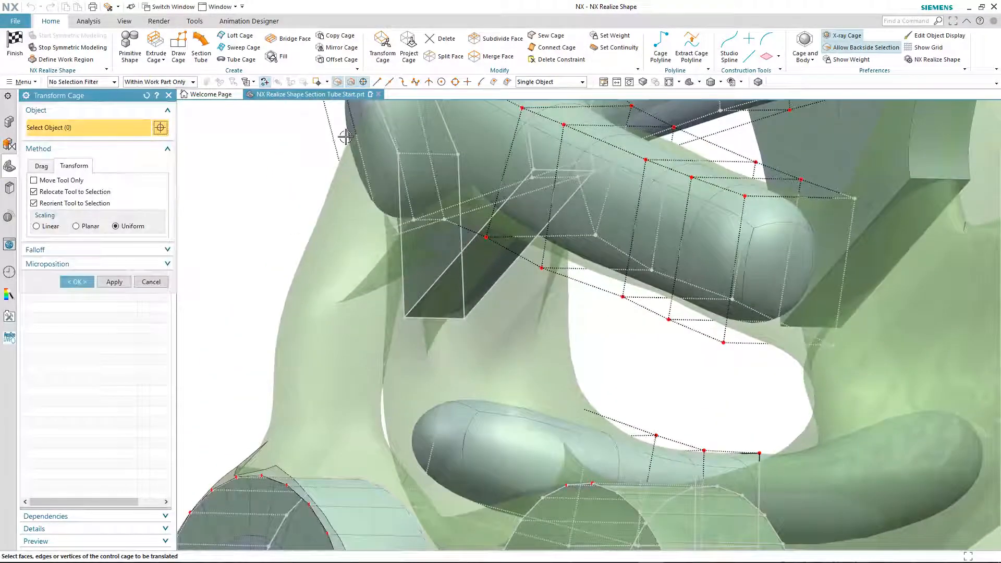
{"action": "left_click", "coordinate": [345, 136]}
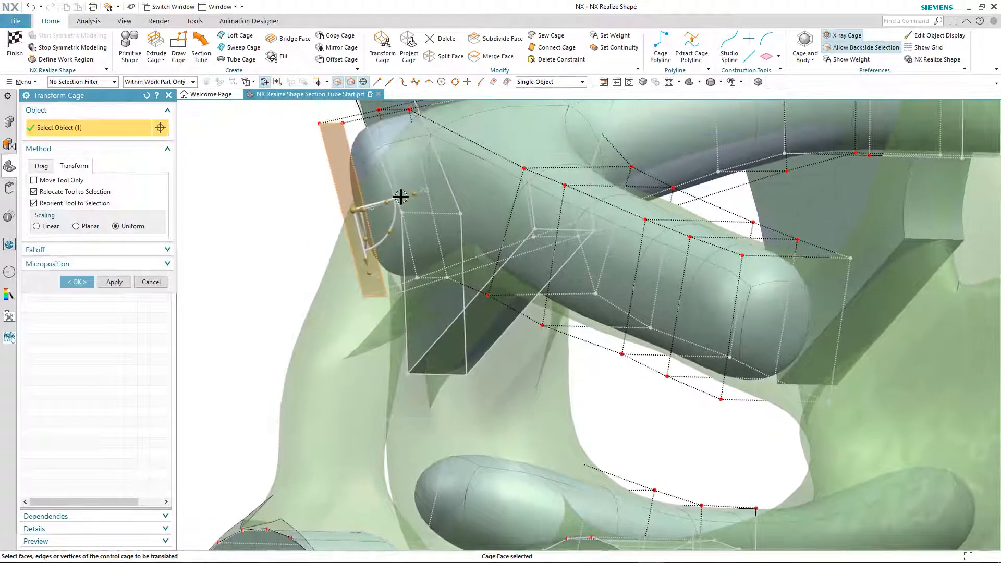
{"action": "left_click_drag", "start_coordinate": [363, 206], "coordinate": [356, 207]}
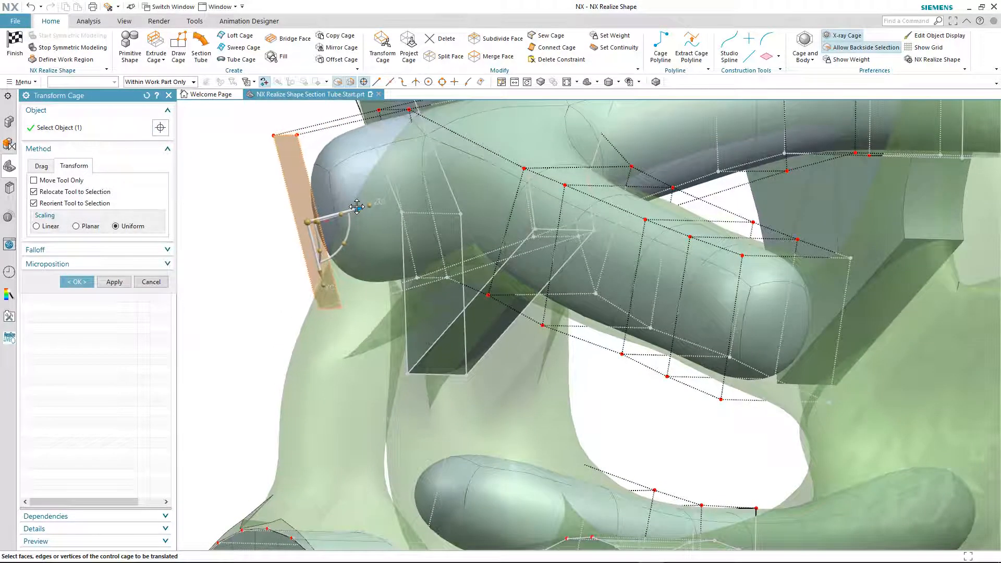
{"action": "middle_click_drag", "start_coordinate": [314, 319], "coordinate": [325, 391]}
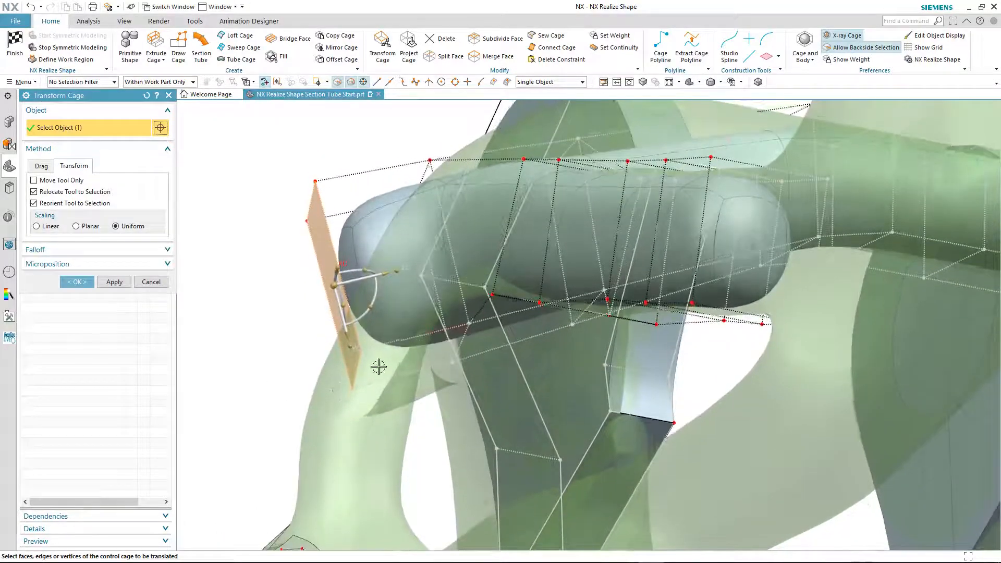
Step: Adjust the lower edge of the corner's end cage face, and shift its upper edge inward and slightly downward
{"action": "middle_click_drag", "start_coordinate": [379, 367], "coordinate": [427, 312]}
{"action": "left_click_drag", "start_coordinate": [431, 319], "coordinate": [446, 341]}
{"action": "middle_click_drag", "start_coordinate": [212, 279], "coordinate": [260, 199]}
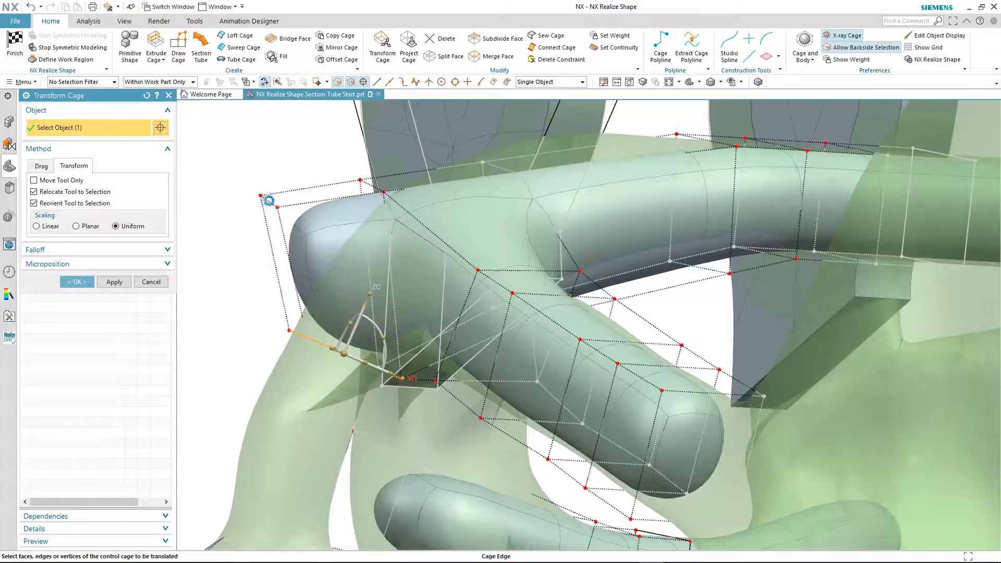
{"action": "left_click_drag", "start_coordinate": [320, 195], "coordinate": [402, 184]}
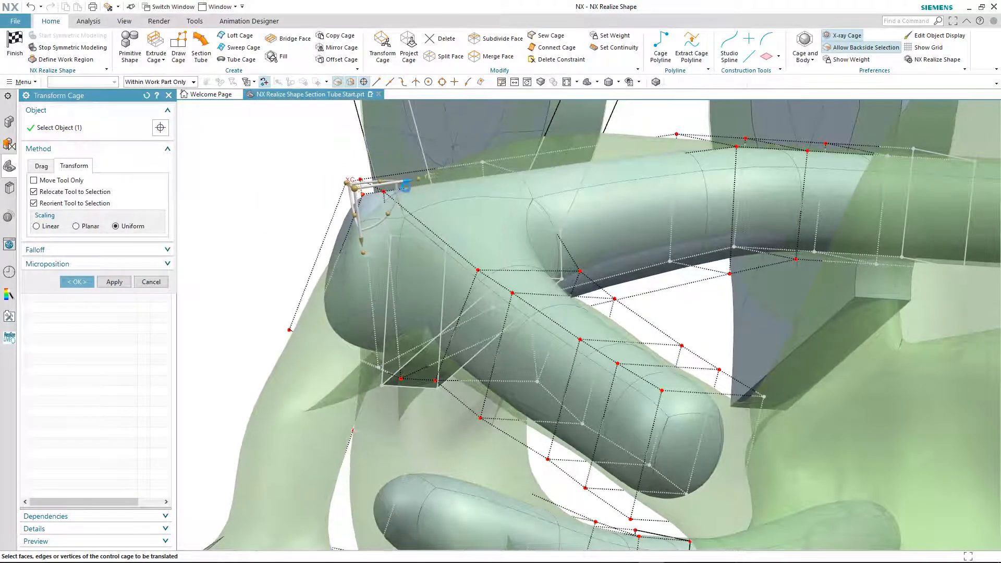
{"action": "left_click_drag", "start_coordinate": [361, 242], "coordinate": [359, 259]}
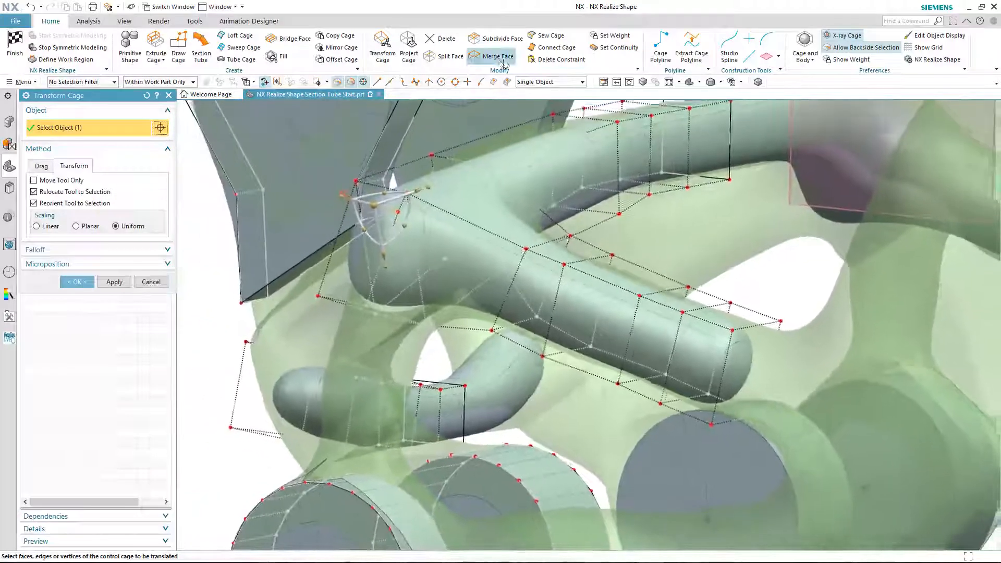
Step: Merge the four cage faces on top of the near small cylindrical lug into one face
{"action": "left_click", "coordinate": [498, 58]}
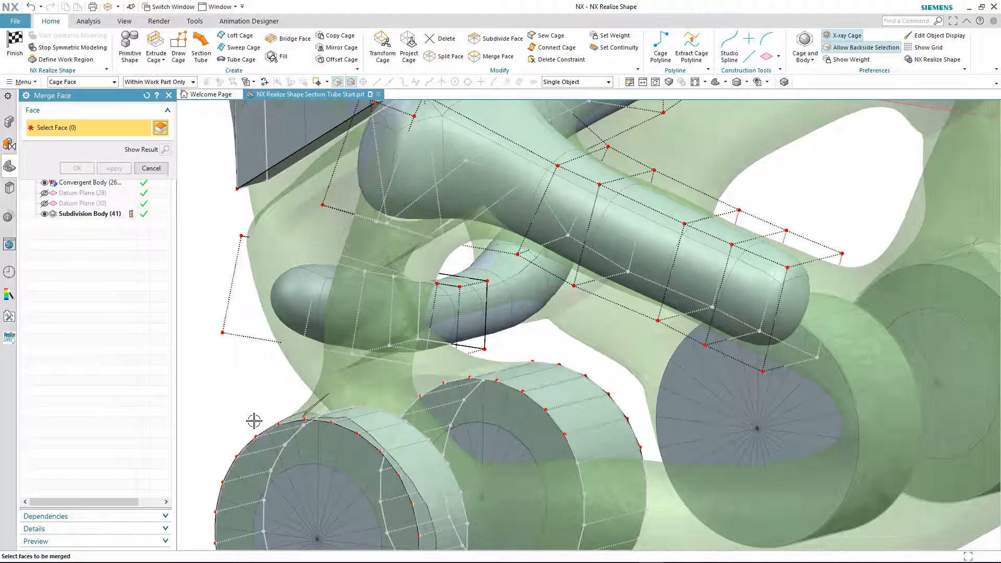
{"action": "middle_click_drag", "start_coordinate": [254, 420], "coordinate": [379, 424]}
{"action": "scroll", "coordinate": [379, 424], "scroll_direction": "up", "scroll_amount": 1}
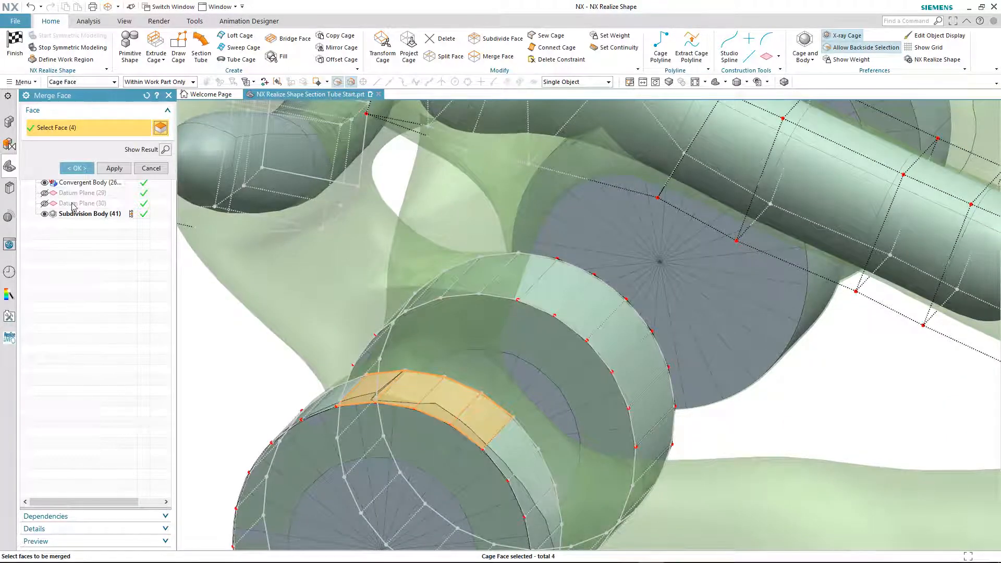
{"action": "key", "text": "t"}
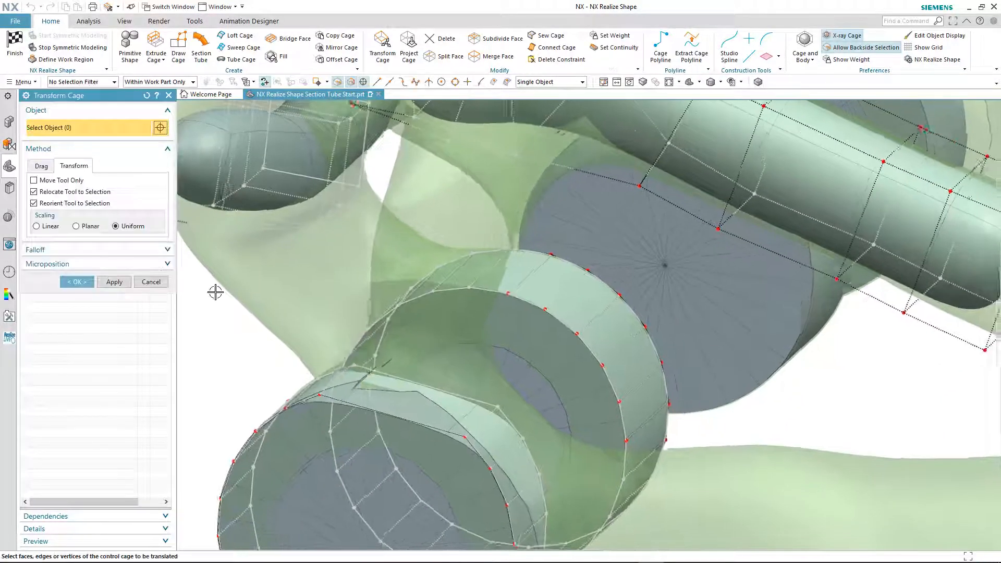
Step: Bridge the cage face under the upper arm's corner to the merged face on top of the small lug
{"action": "middle_click_drag", "start_coordinate": [215, 292], "coordinate": [224, 281]}
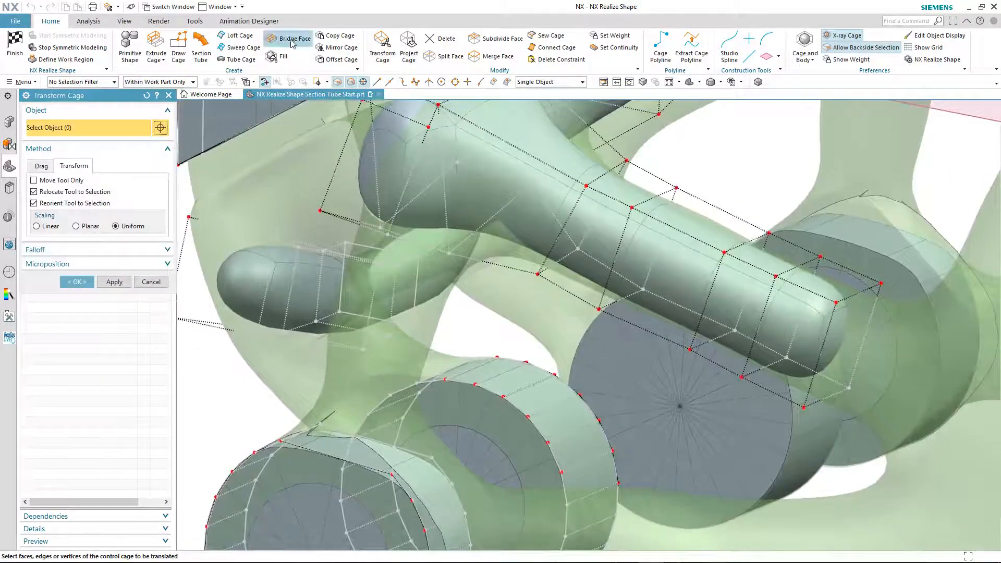
{"action": "left_click", "coordinate": [293, 39]}
{"action": "middle_click_drag", "start_coordinate": [279, 173], "coordinate": [394, 252]}
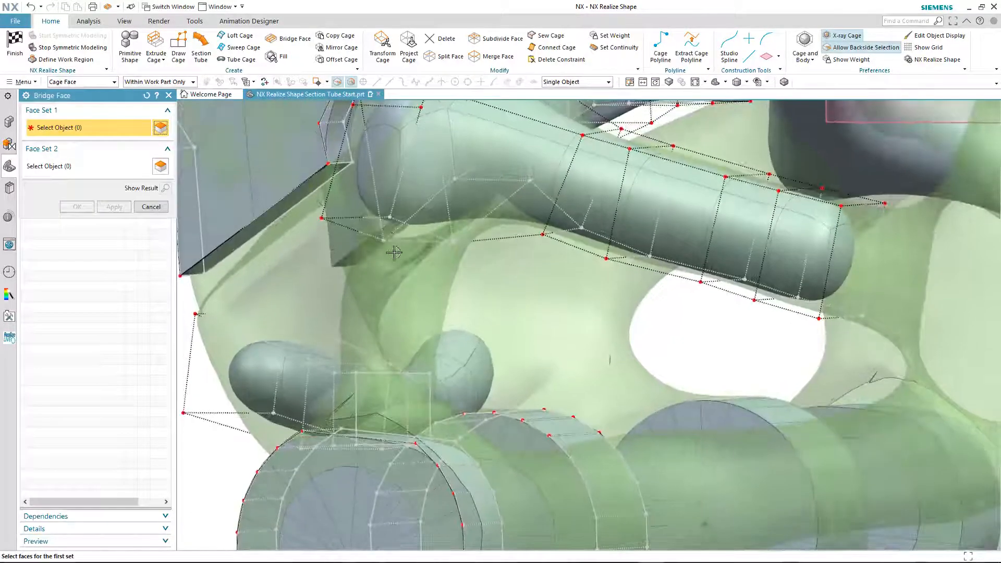
{"action": "left_click", "coordinate": [369, 227]}
{"action": "middle_click_drag", "start_coordinate": [277, 277], "coordinate": [304, 316]}
{"action": "scroll", "coordinate": [280, 362], "scroll_direction": "up", "scroll_amount": 1}
{"action": "left_click", "coordinate": [141, 171]}
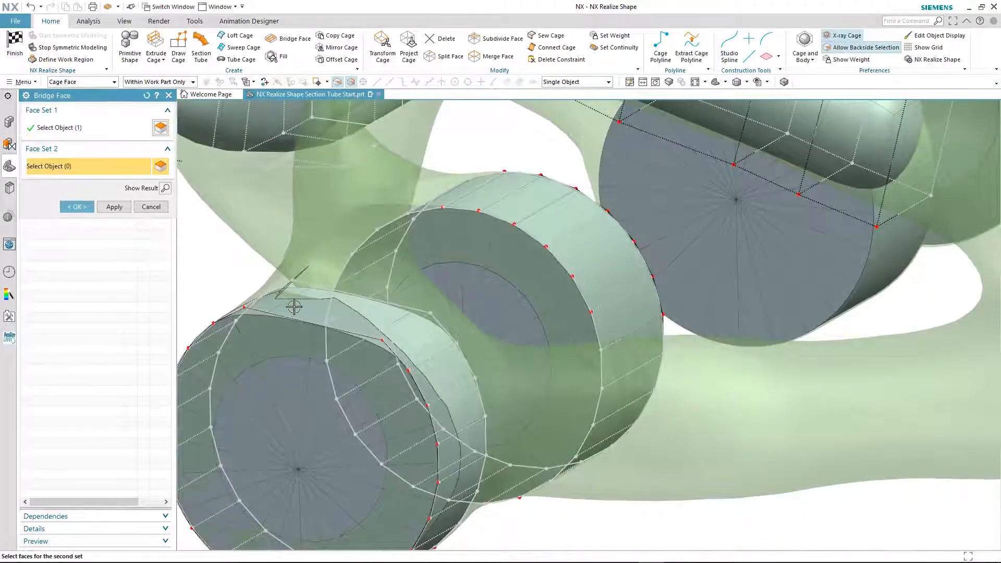
{"action": "left_click", "coordinate": [114, 207]}
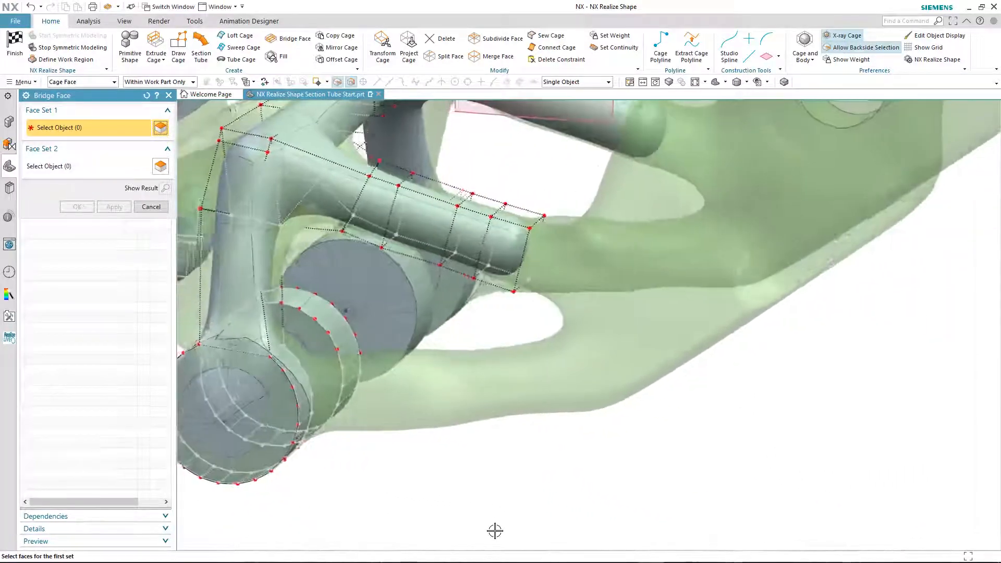
Step: Merge the small lug's cage faces toward the lower arm and build a section tube along that arm back to the lug
{"action": "left_click", "coordinate": [490, 56]}
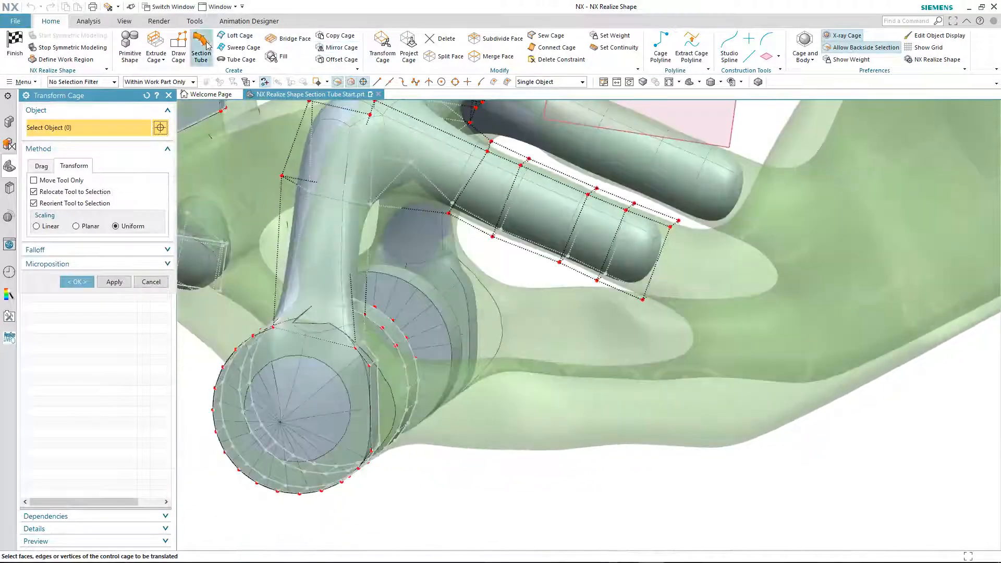
{"action": "left_click", "coordinate": [201, 47]}
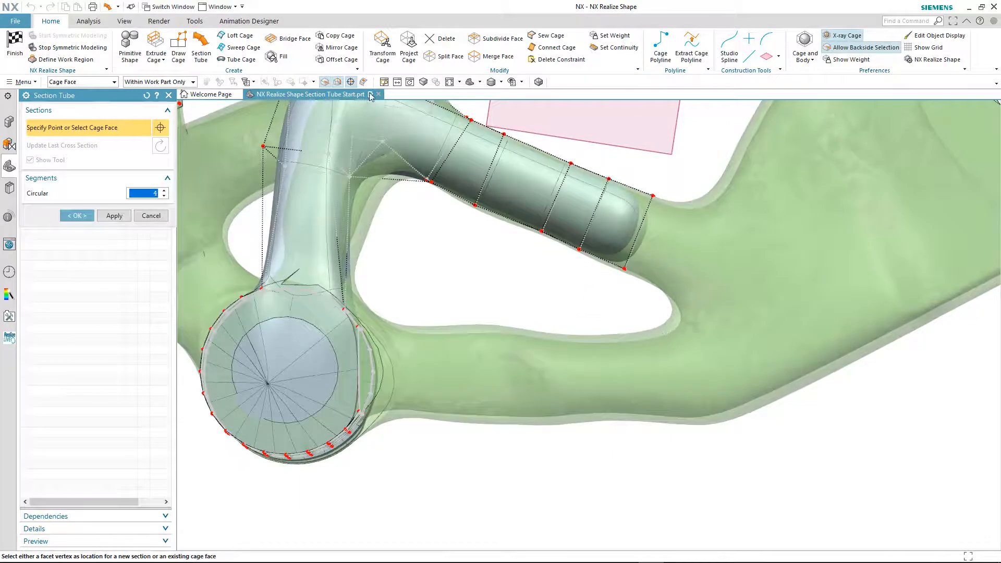
{"action": "left_click", "coordinate": [672, 340]}
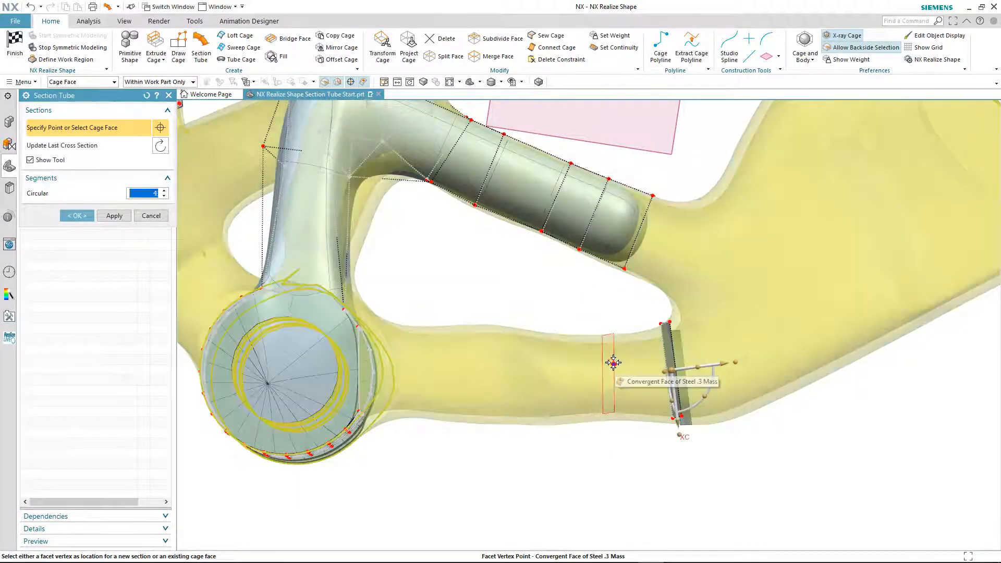
{"action": "left_click", "coordinate": [613, 362]}
{"action": "left_click", "coordinate": [563, 368]}
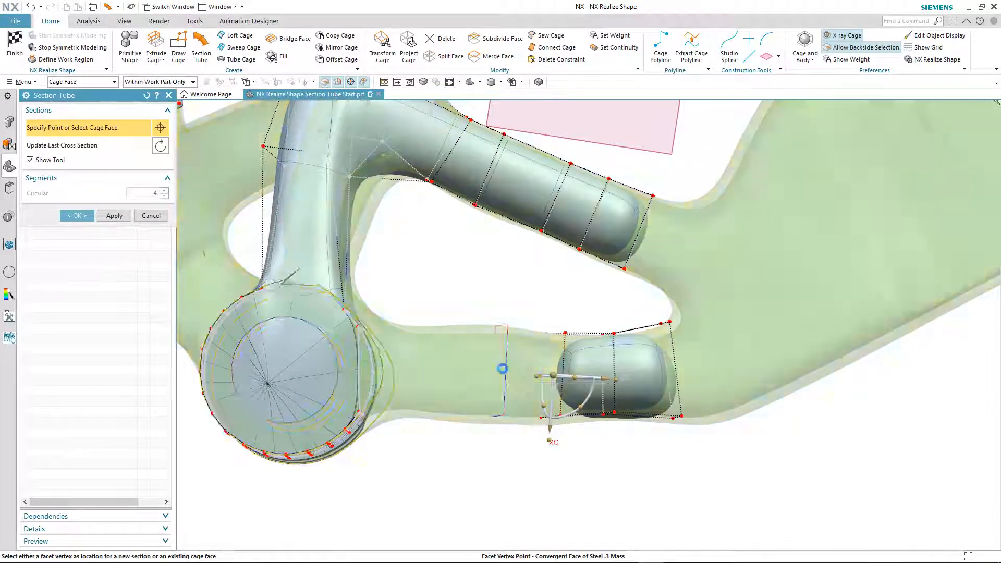
{"action": "left_click", "coordinate": [501, 369]}
{"action": "middle_click_drag", "start_coordinate": [444, 274], "coordinate": [380, 284]}
{"action": "middle_click_drag", "start_coordinate": [367, 160], "coordinate": [429, 136], "text": "shift"}
{"action": "scroll", "coordinate": [393, 376], "scroll_direction": "up", "scroll_amount": 1}
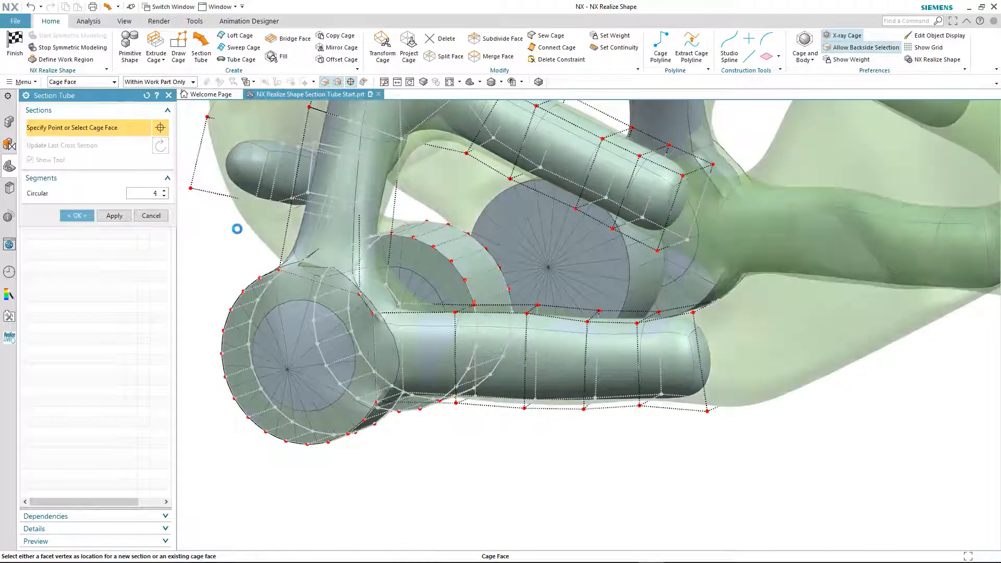
Step: Build a section tube through the wide plate before the large end lug's hole, placing four sections toward the hole
{"action": "middle_click_drag", "start_coordinate": [513, 412], "coordinate": [566, 439]}
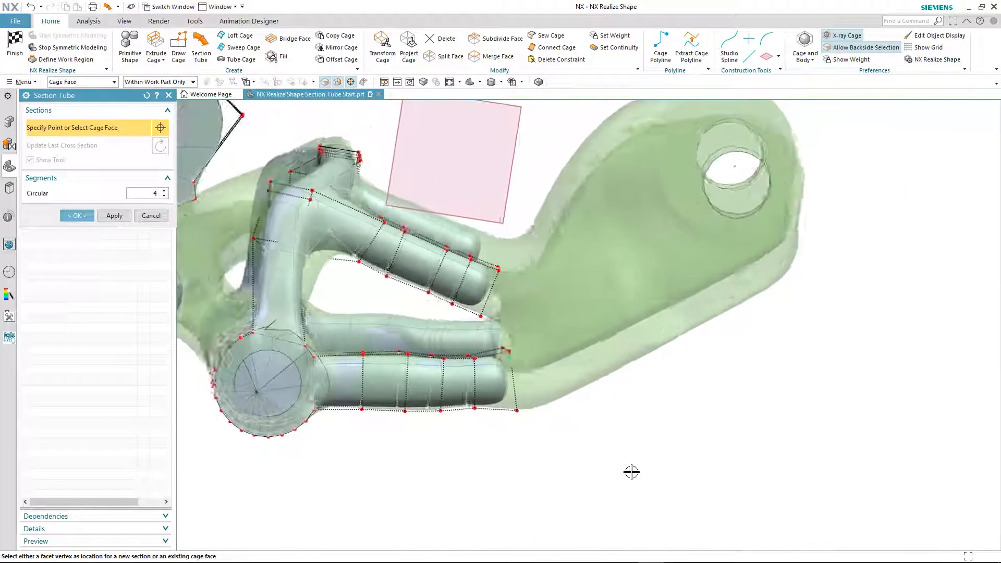
{"action": "middle_click_drag", "start_coordinate": [631, 472], "coordinate": [722, 468]}
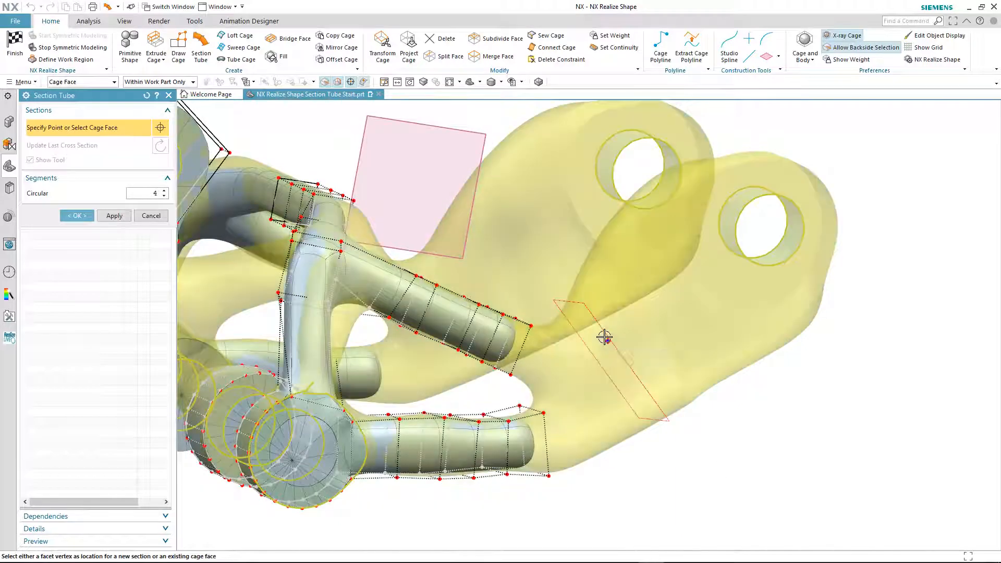
{"action": "left_click", "coordinate": [639, 317]}
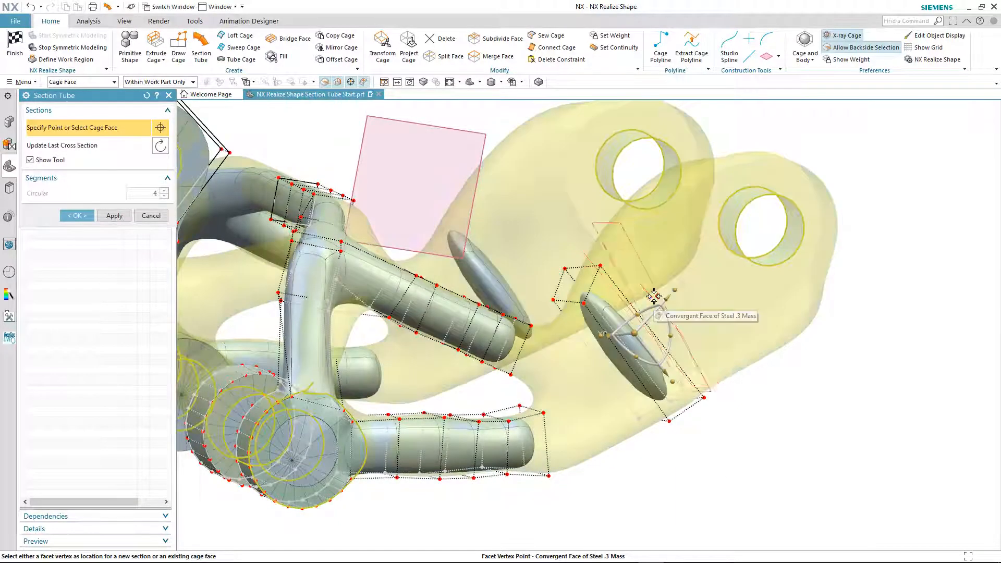
{"action": "left_click", "coordinate": [657, 297]}
{"action": "left_click", "coordinate": [673, 282]}
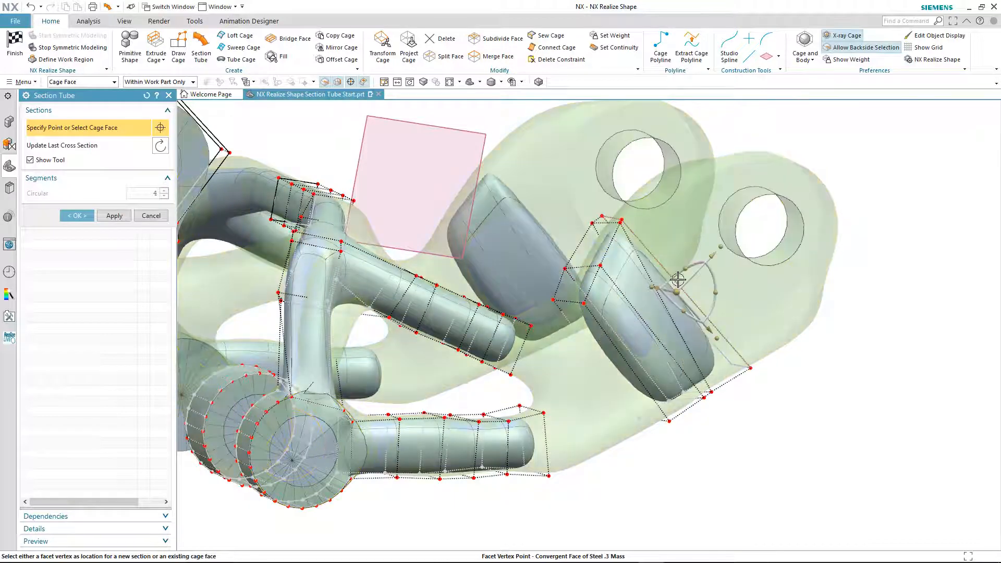
{"action": "left_click", "coordinate": [679, 247]}
{"action": "mouse_move", "coordinate": [732, 295]}
{"action": "middle_mouse_down"}
{"action": "mouse_move", "coordinate": [536, 143]}
{"action": "mouse_move", "coordinate": [558, 132]}
{"action": "mouse_move", "coordinate": [565, 109]}
{"action": "mouse_move", "coordinate": [513, 109]}
{"action": "middle_mouse_up"}
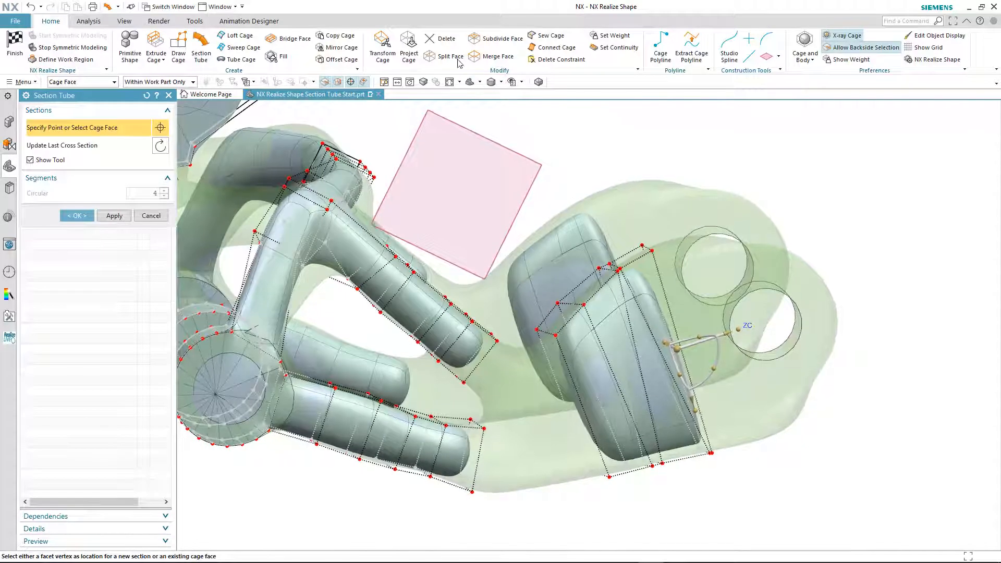
Step: Split the loop of ten cage faces on the end lug's block uniformly across its width, with a number of 2
{"action": "left_click", "coordinate": [452, 57]}
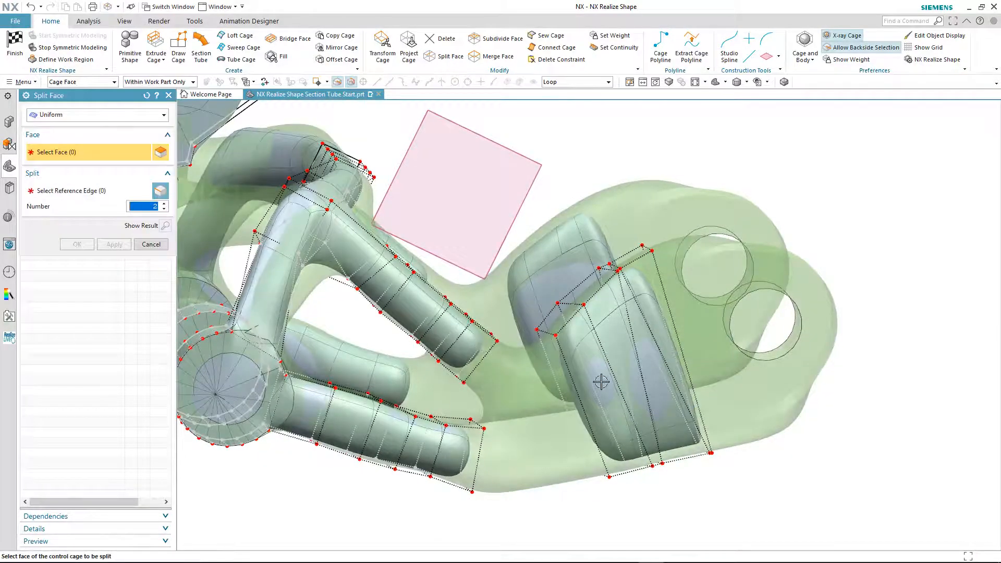
{"action": "middle_click", "coordinate": [580, 399]}
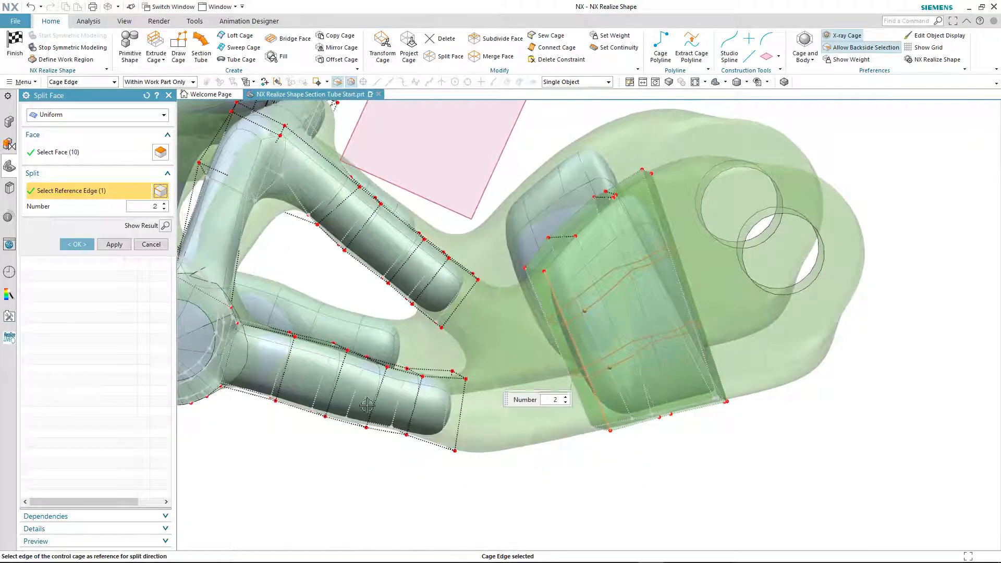
{"action": "left_click", "coordinate": [76, 244]}
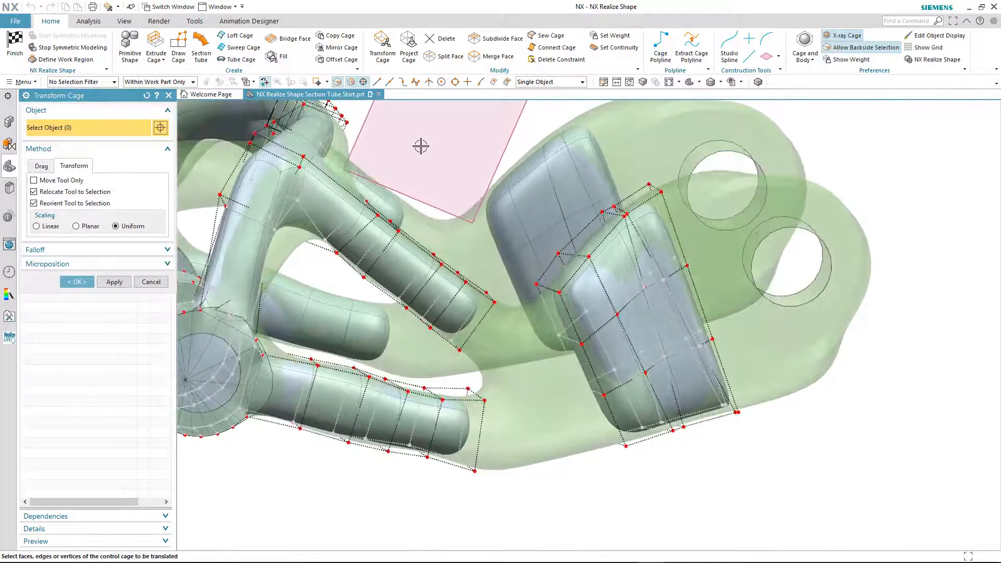
Step: Bridge the end faces of the upper and lower side arms to the block's matching upper and lower cage faces
{"action": "left_click", "coordinate": [305, 45]}
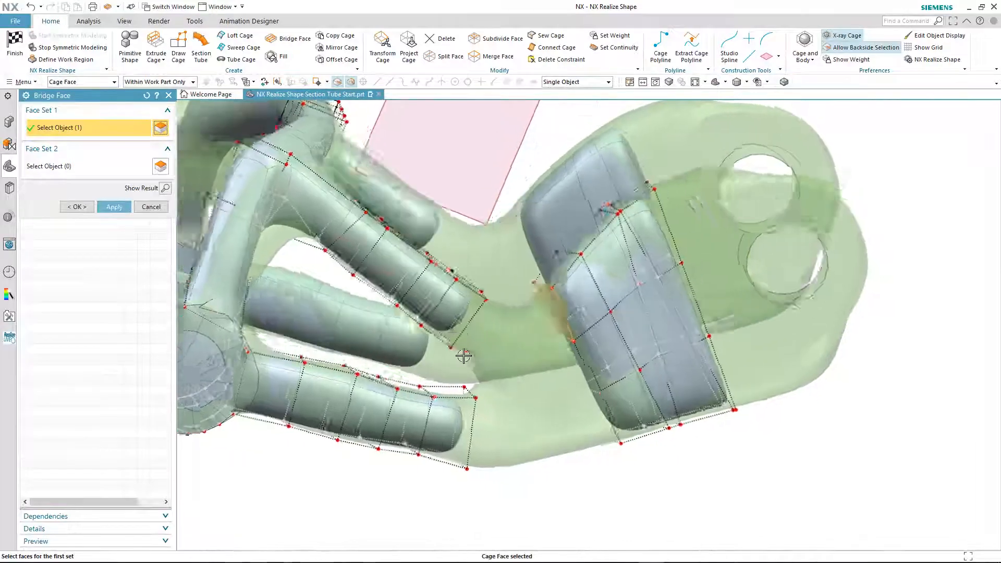
{"action": "left_click", "coordinate": [35, 168]}
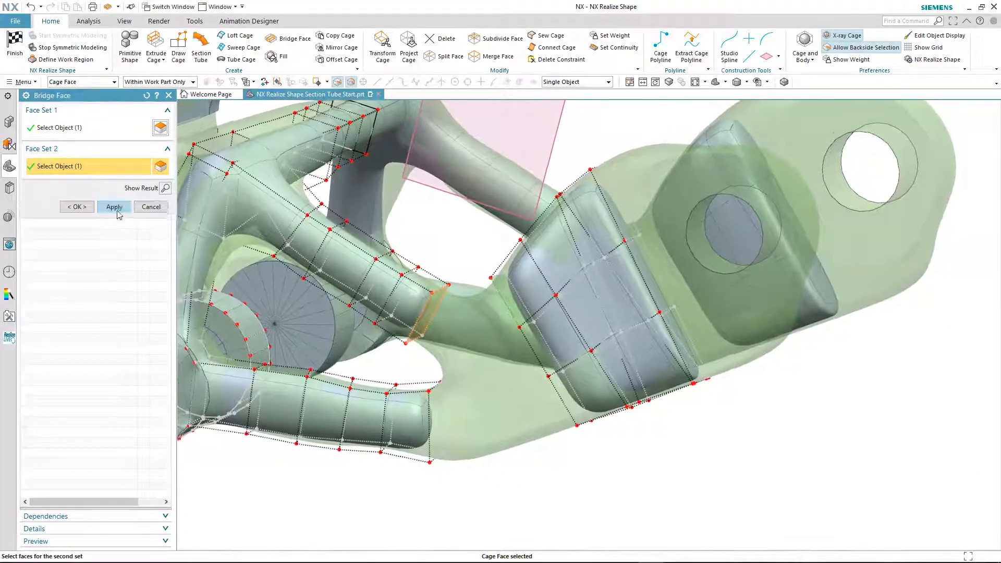
{"action": "left_click", "coordinate": [118, 207]}
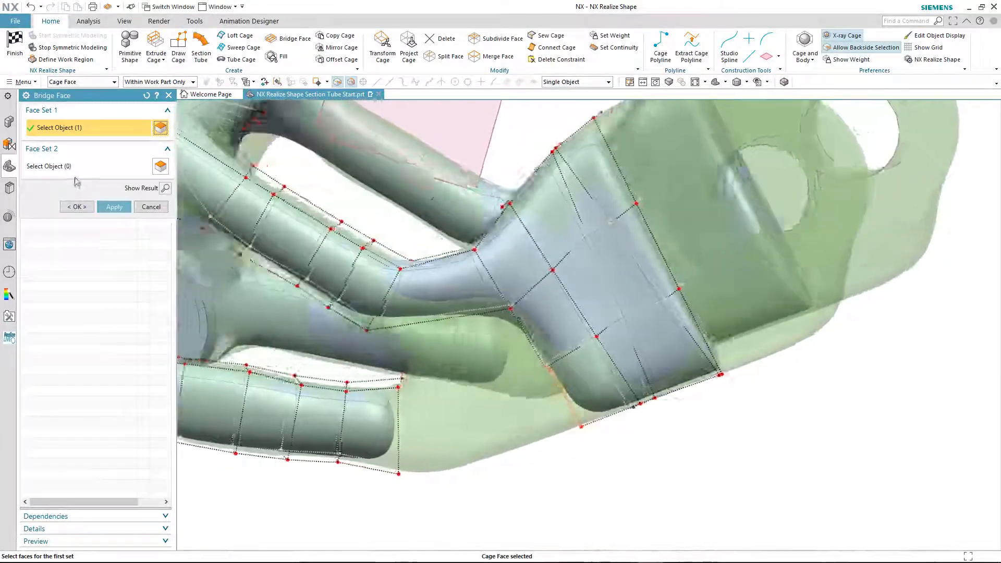
{"action": "left_click", "coordinate": [74, 169]}
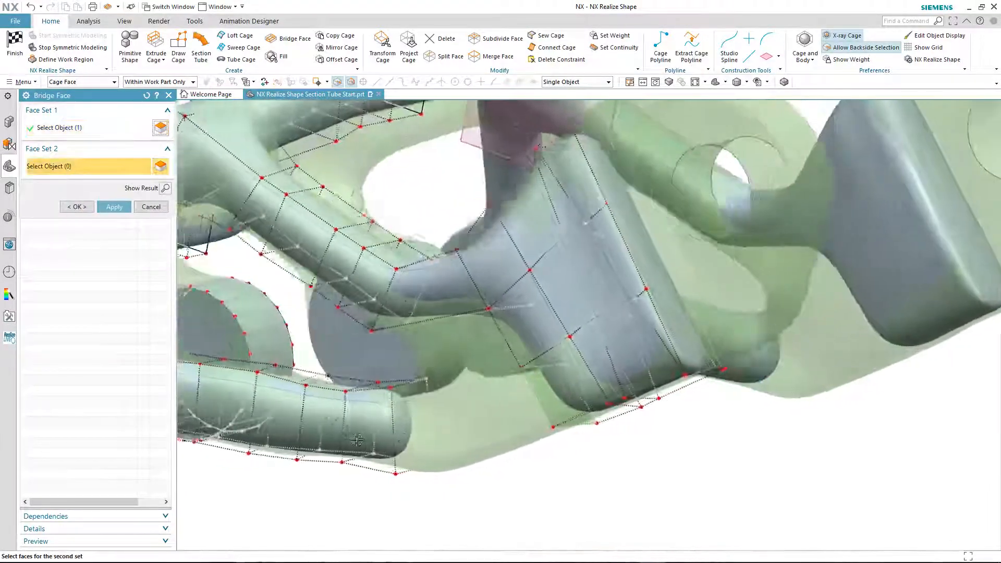
{"action": "left_click", "coordinate": [79, 209]}
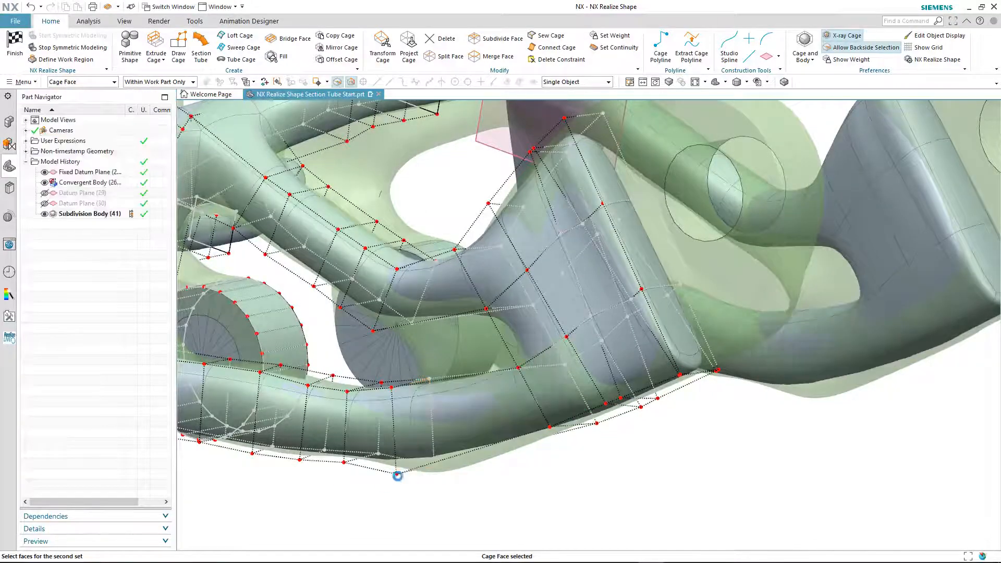
Step: Use Transform Cage to reorient the tool and move the end lug block's cage face between the two side arms back toward the arms' fork
{"action": "key", "text": "t"}
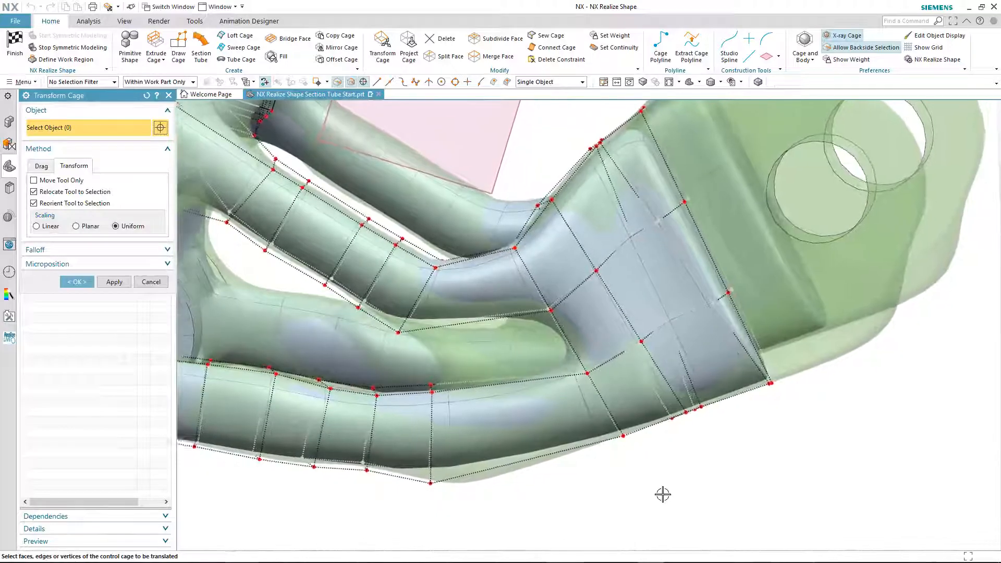
{"action": "left_click", "coordinate": [388, 61]}
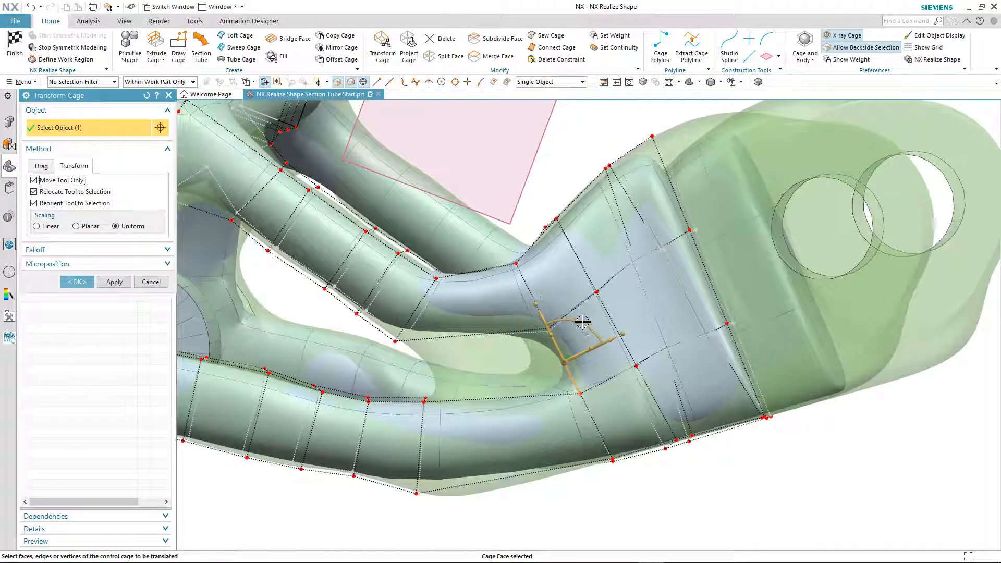
{"action": "left_click_drag", "start_coordinate": [582, 321], "coordinate": [591, 326]}
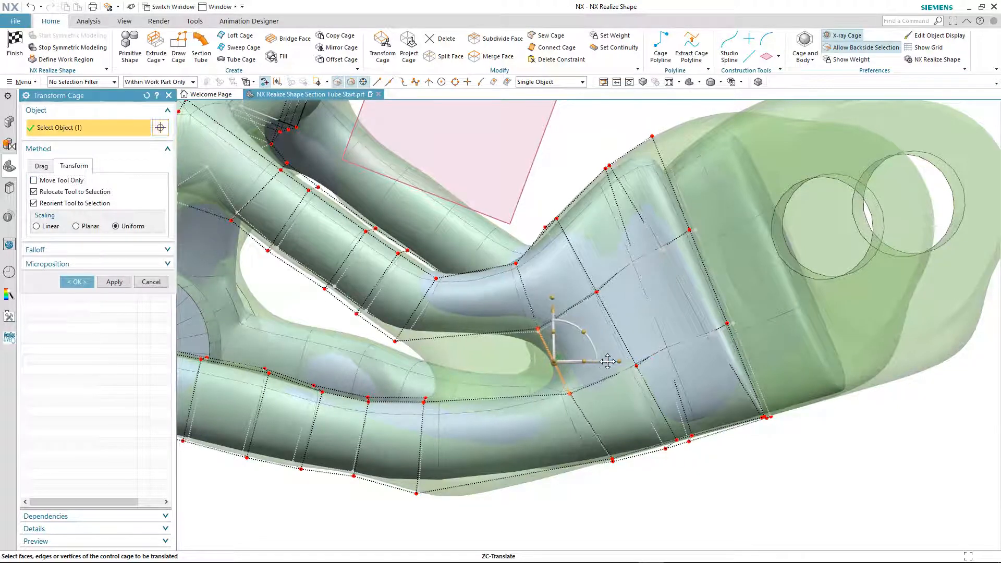
{"action": "left_click_drag", "start_coordinate": [607, 361], "coordinate": [526, 374]}
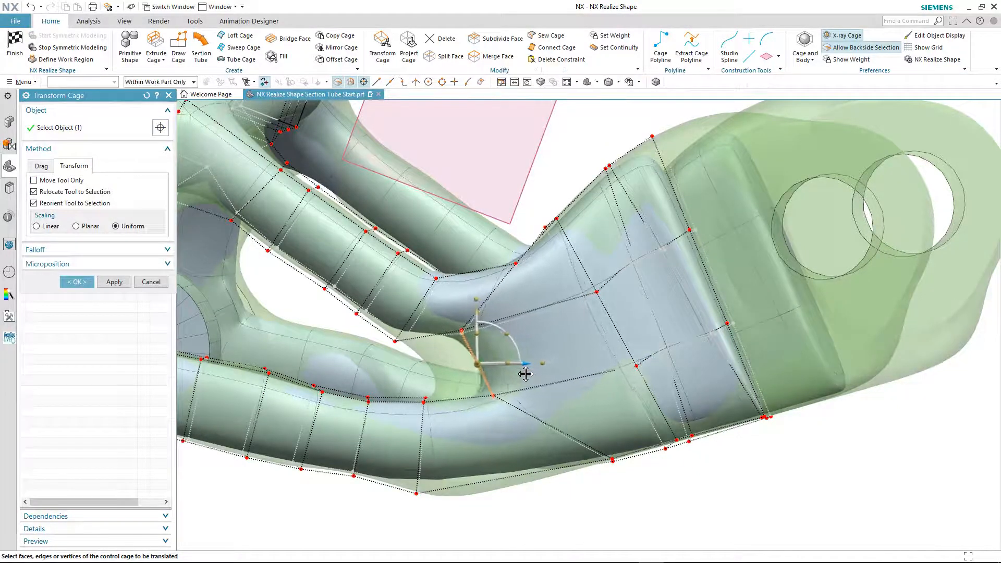
{"action": "left_click_drag", "start_coordinate": [497, 380], "coordinate": [490, 382]}
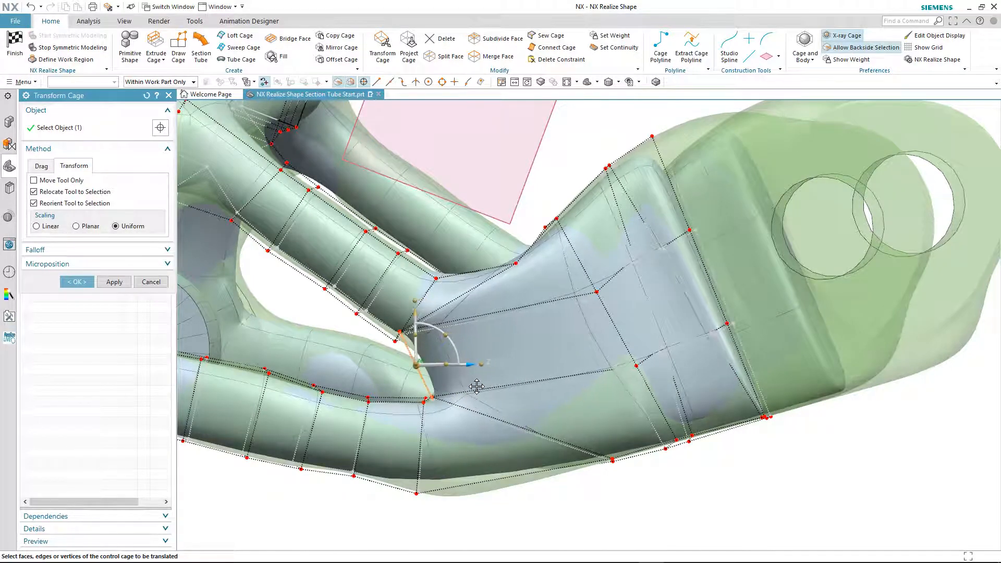
{"action": "scroll", "coordinate": [401, 386], "scroll_direction": "up", "scroll_amount": 3}
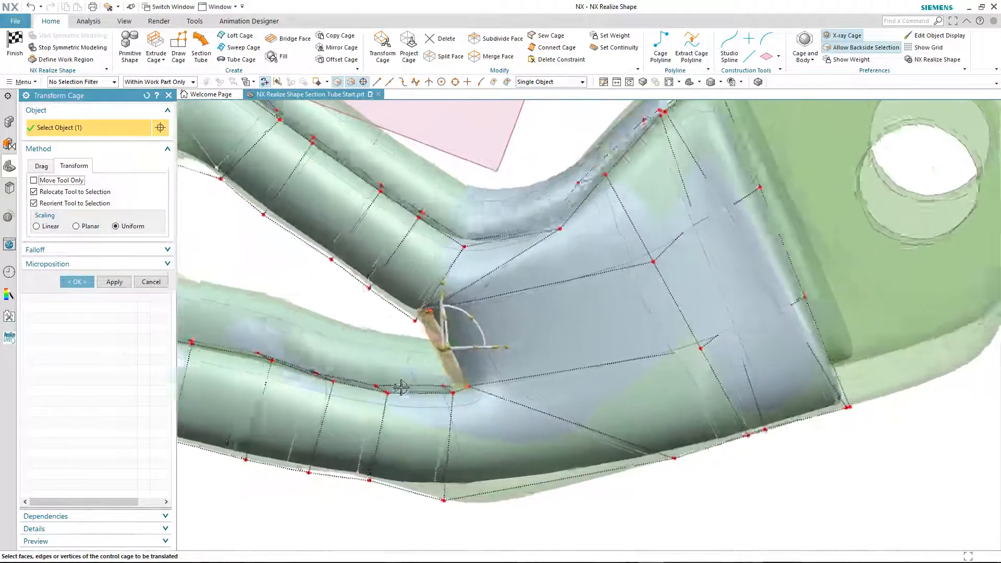
{"action": "scroll", "coordinate": [401, 385], "scroll_direction": "up", "scroll_amount": 5}
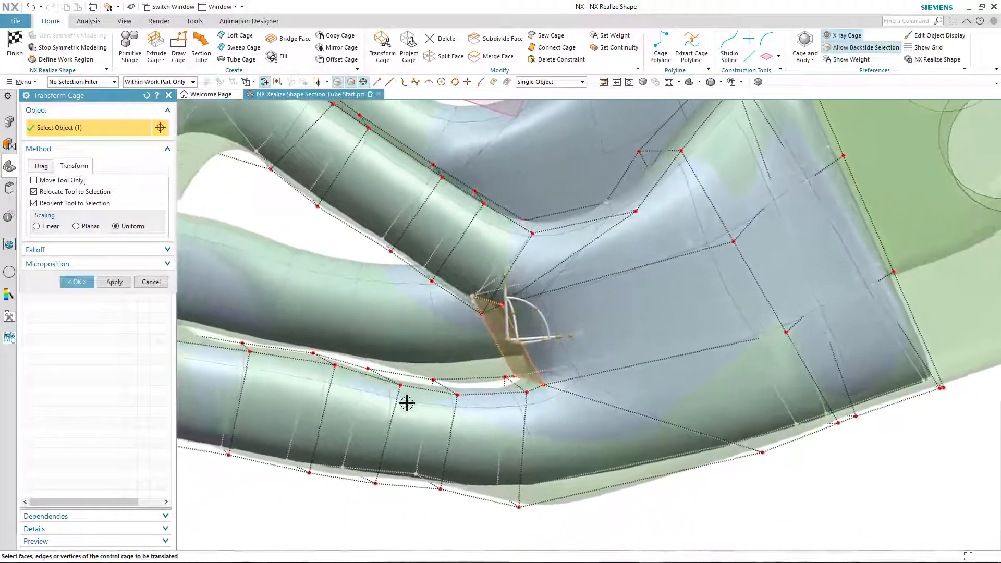
Step: Adjust the lower edge of the moved cage face to fit the lower arm's side of the opening between the arms
{"action": "middle_click_drag", "start_coordinate": [406, 402], "coordinate": [470, 306]}
{"action": "left_click", "coordinate": [542, 339]}
{"action": "left_click_drag", "start_coordinate": [397, 285], "coordinate": [384, 269]}
{"action": "middle_click_drag", "start_coordinate": [311, 307], "coordinate": [498, 301]}
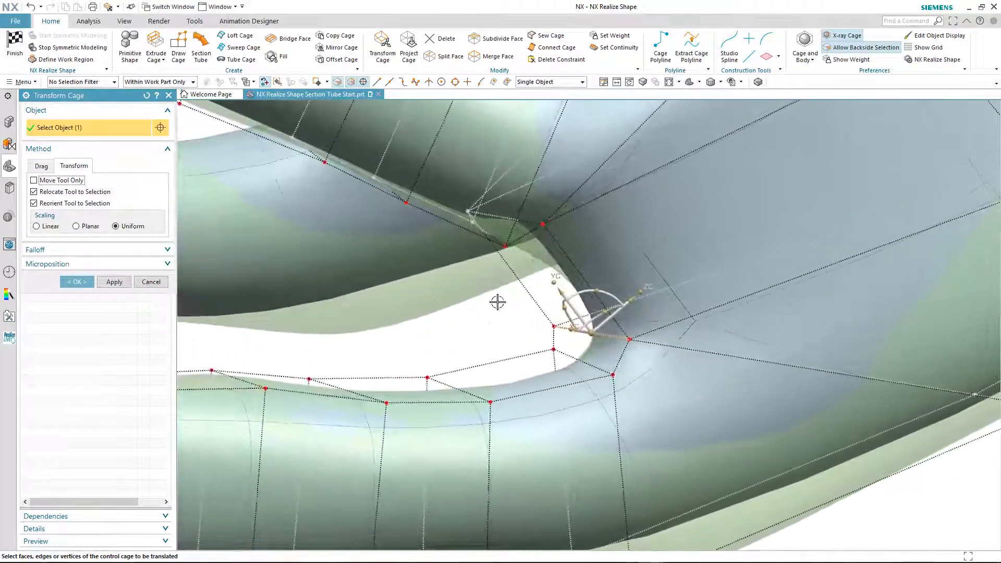
Step: Reposition the upper edge of the same cage face along two directions to follow the fork's curve, and apply the cage transformation
{"action": "left_click", "coordinate": [508, 220]}
{"action": "middle_click_drag", "start_coordinate": [509, 220], "coordinate": [420, 203]}
{"action": "left_click_drag", "start_coordinate": [422, 173], "coordinate": [418, 182]}
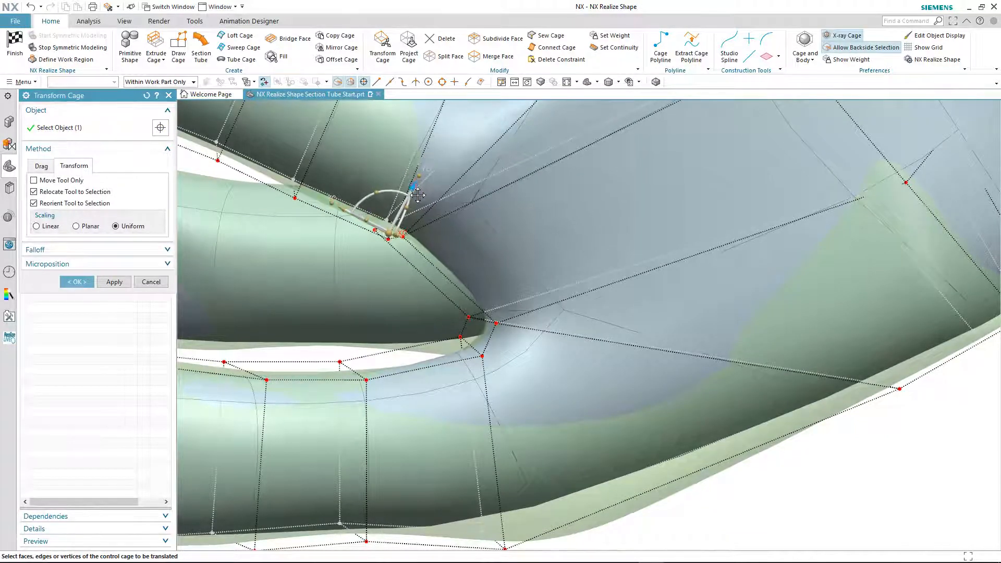
{"action": "middle_click_drag", "start_coordinate": [364, 254], "coordinate": [365, 261], "text": "shift"}
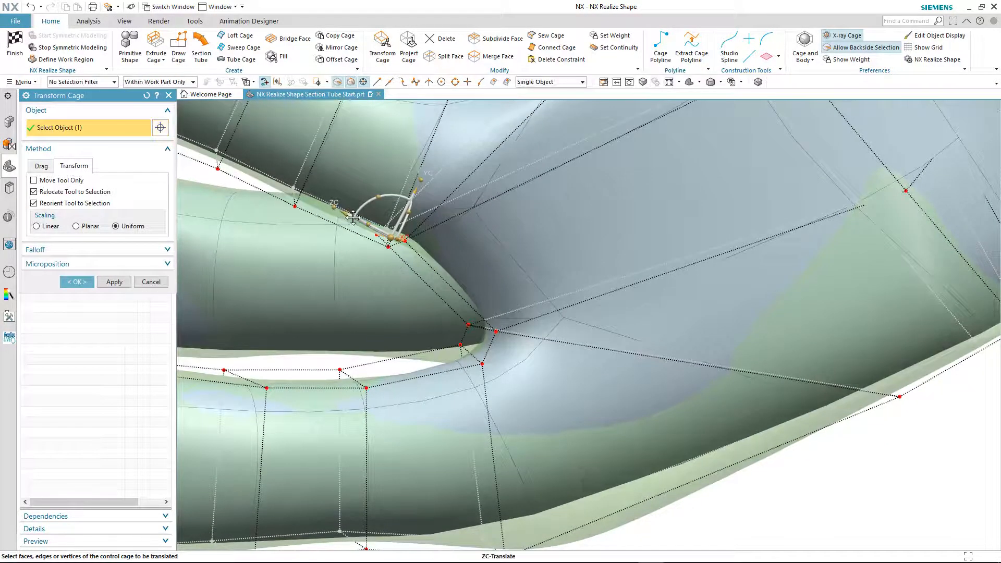
{"action": "left_click_drag", "start_coordinate": [345, 215], "coordinate": [380, 239]}
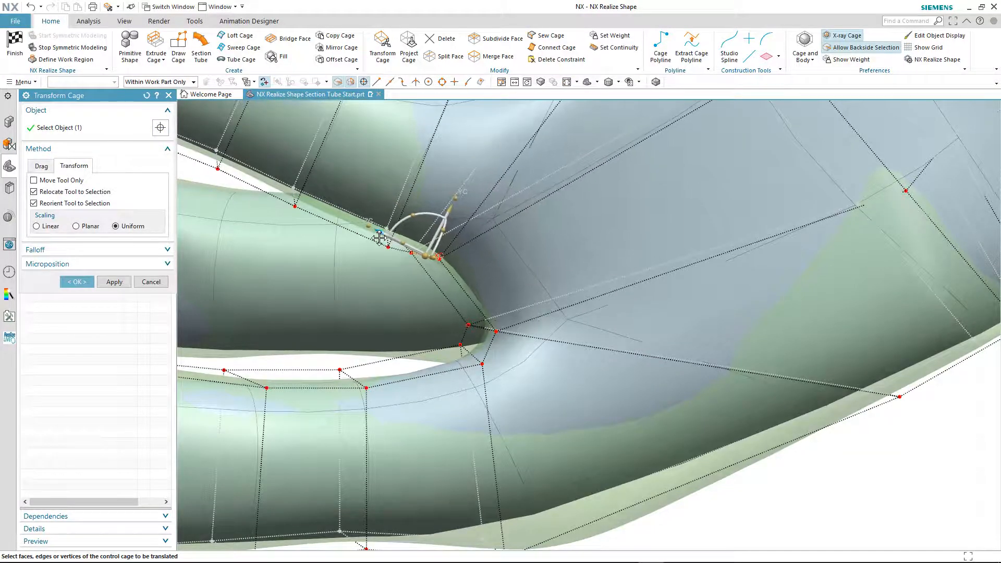
{"action": "middle_click_drag", "start_coordinate": [320, 299], "coordinate": [269, 389]}
{"action": "scroll", "coordinate": [351, 324], "scroll_direction": "down", "scroll_amount": 4}
{"action": "left_click", "coordinate": [114, 281]}
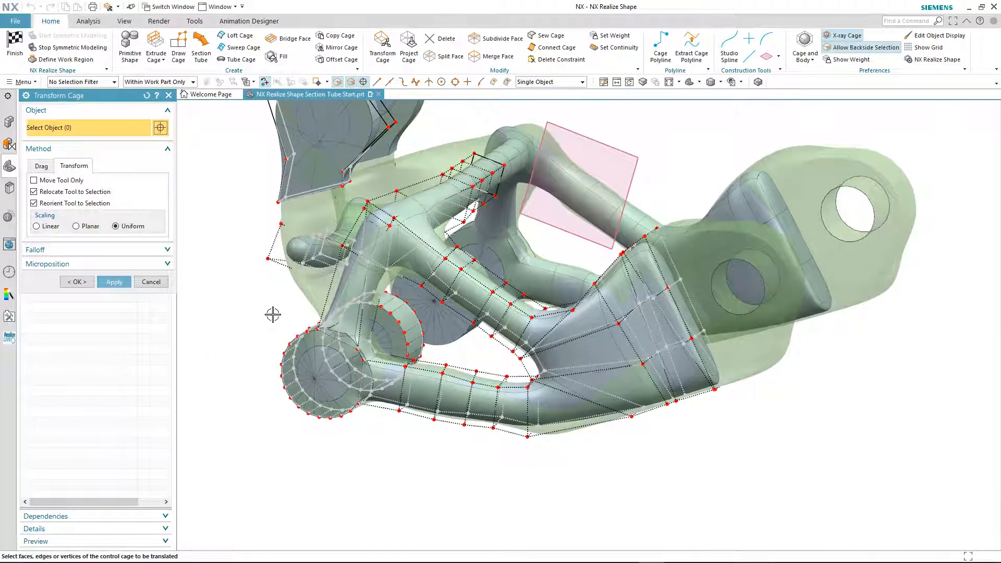
Step: Build a section tube over the upper side of the end lug's hole with four sections, hiding the tool, and join it to the block's upper cage face
{"action": "middle_click_drag", "start_coordinate": [273, 315], "coordinate": [253, 324]}
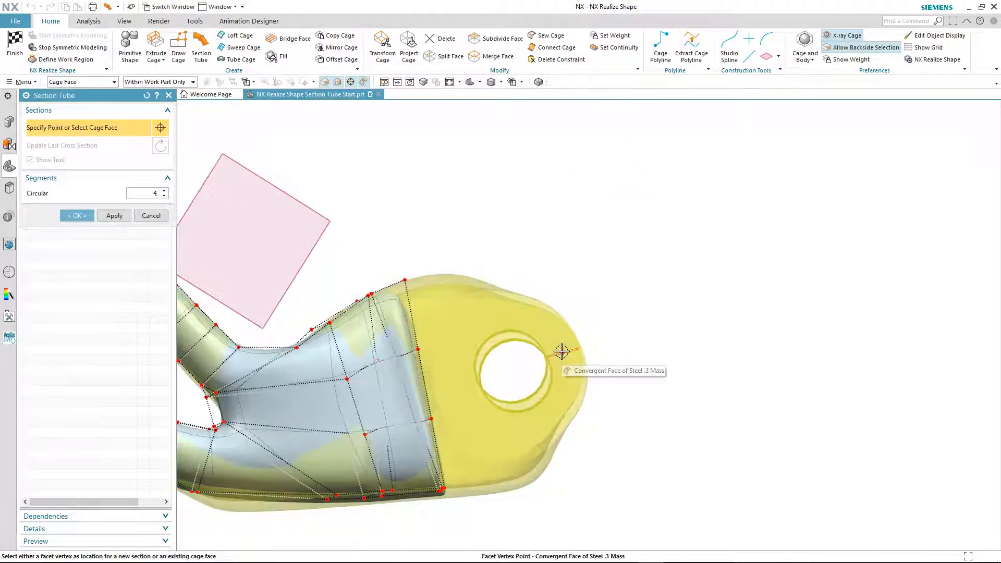
{"action": "left_click", "coordinate": [550, 331]}
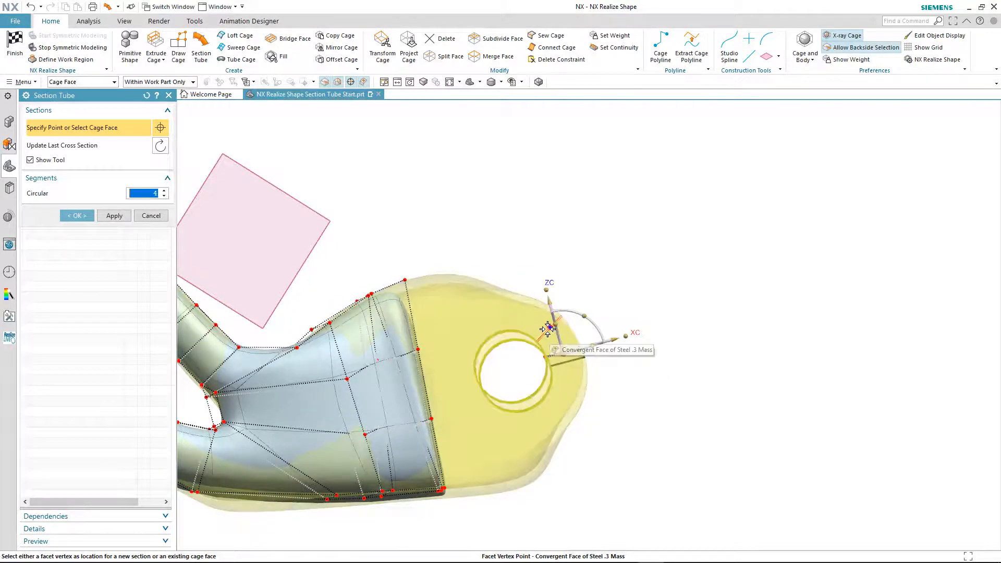
{"action": "left_click", "coordinate": [549, 332]}
{"action": "left_click", "coordinate": [51, 158]}
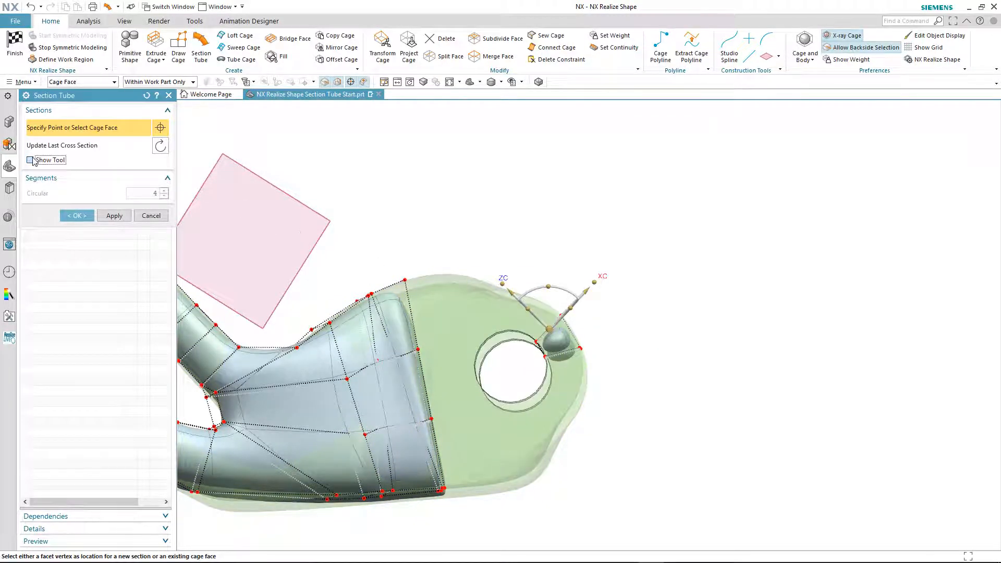
{"action": "left_click", "coordinate": [505, 312]}
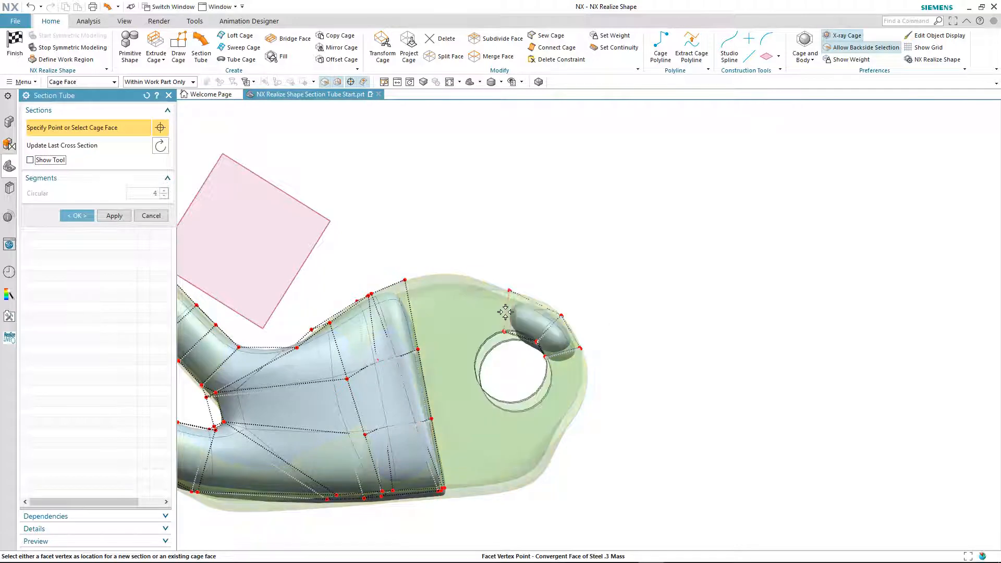
{"action": "left_click", "coordinate": [468, 308]}
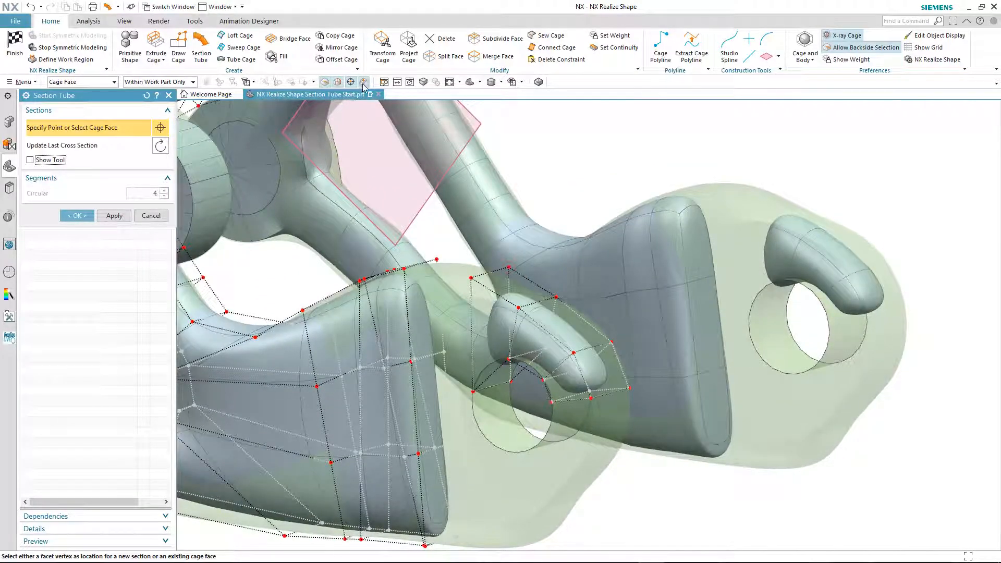
{"action": "left_click", "coordinate": [427, 303]}
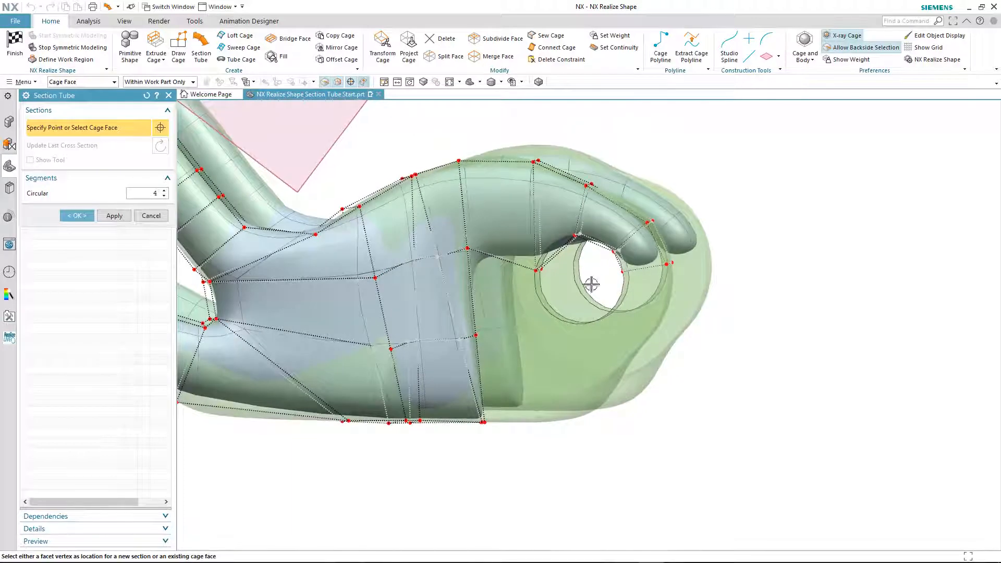
Step: Build a section tube around the lower side of the end lug's hole with four sections and join it to the block's lower cage face
{"action": "left_click", "coordinate": [650, 298]}
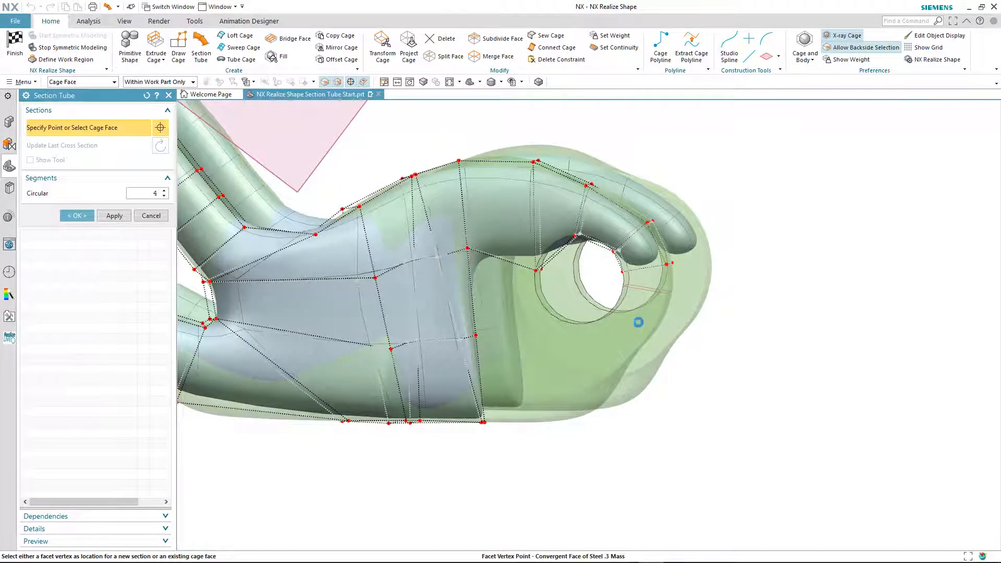
{"action": "left_click", "coordinate": [642, 318]}
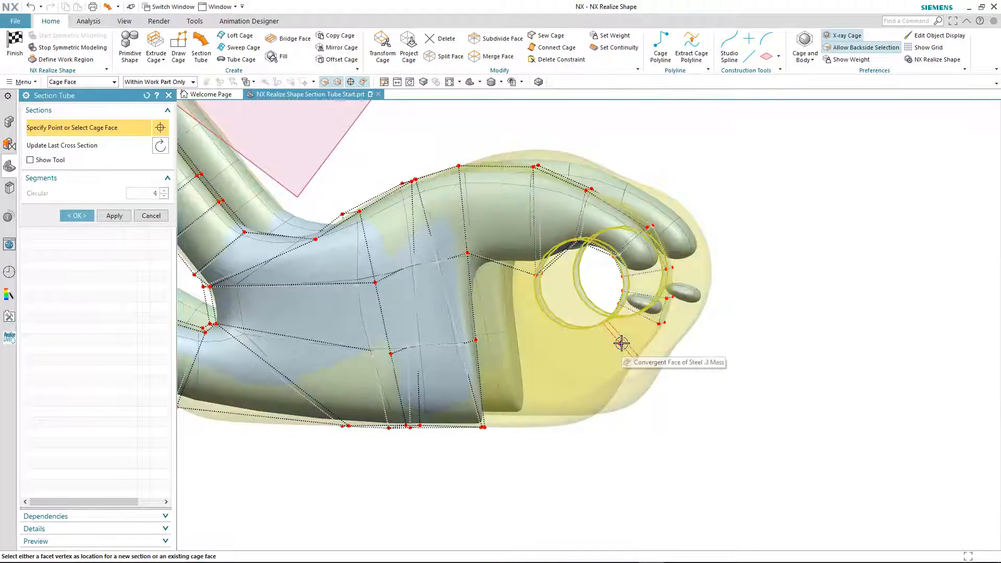
{"action": "left_click", "coordinate": [598, 357]}
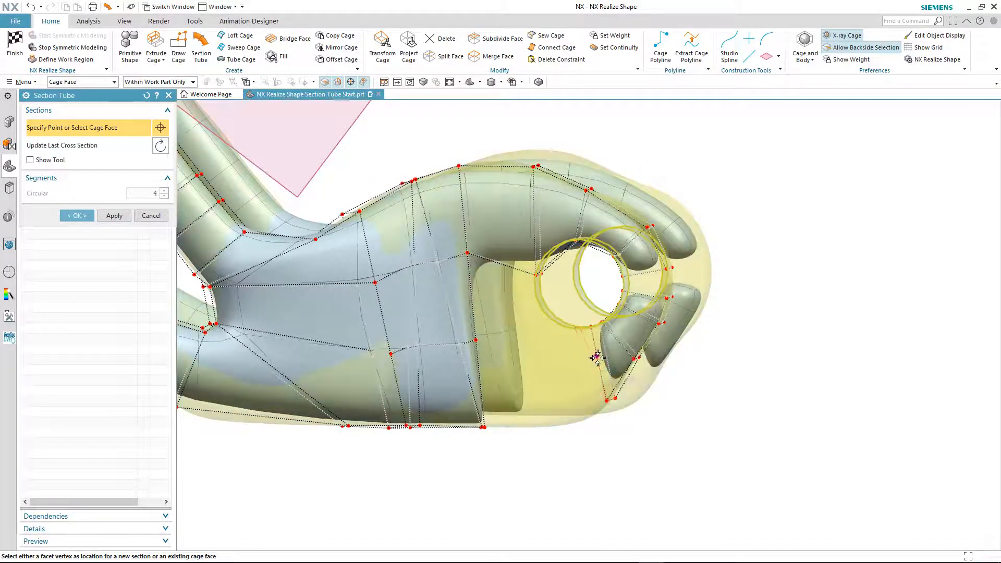
{"action": "left_click", "coordinate": [565, 368]}
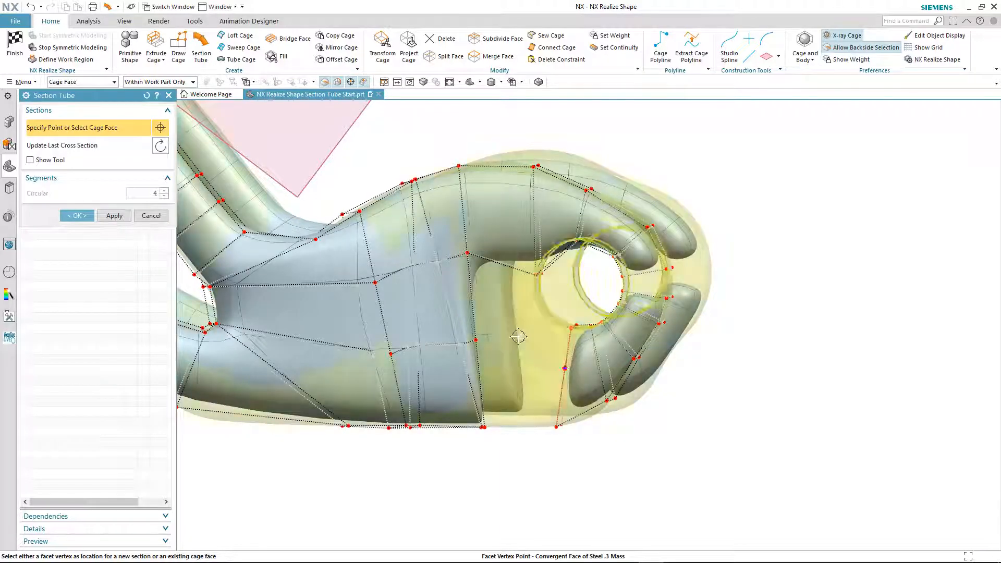
{"action": "left_click", "coordinate": [366, 84]}
{"action": "middle_click_drag", "start_coordinate": [432, 438], "coordinate": [436, 367]}
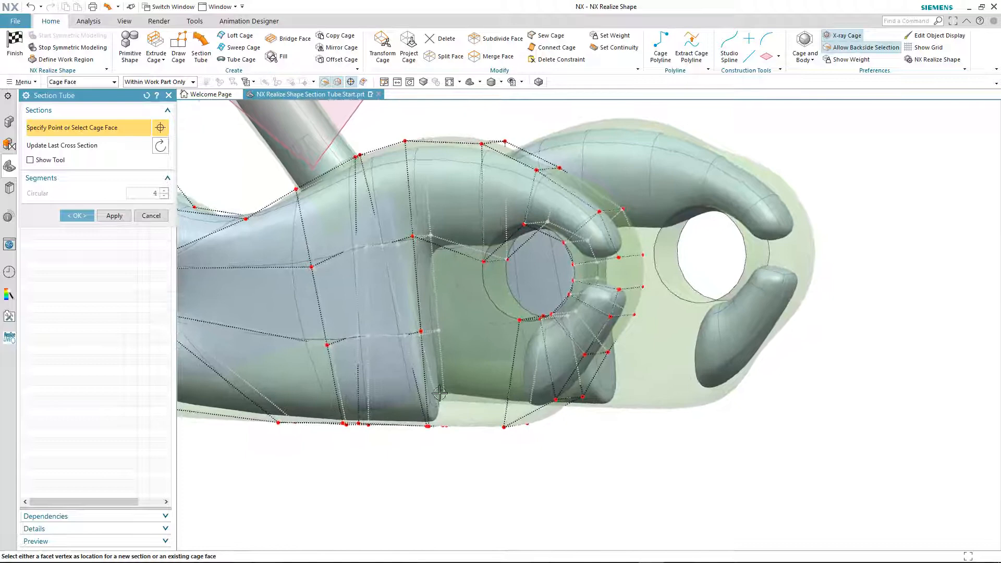
{"action": "left_click", "coordinate": [437, 361]}
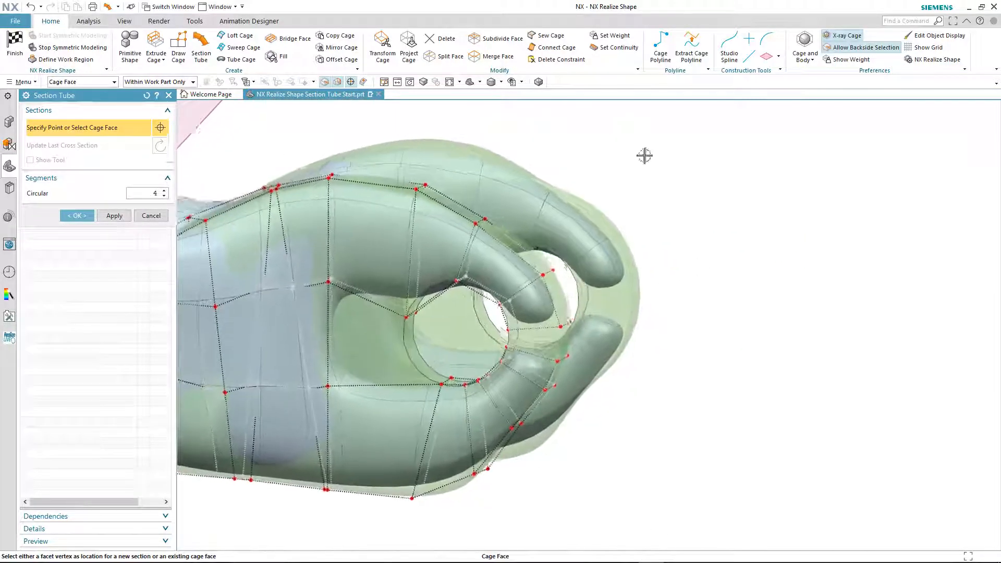
Step: Bridge the facing end faces of the upper and lower section tubes to close the ring around the end lug's hole
{"action": "left_click", "coordinate": [291, 45]}
{"action": "left_click", "coordinate": [541, 280]}
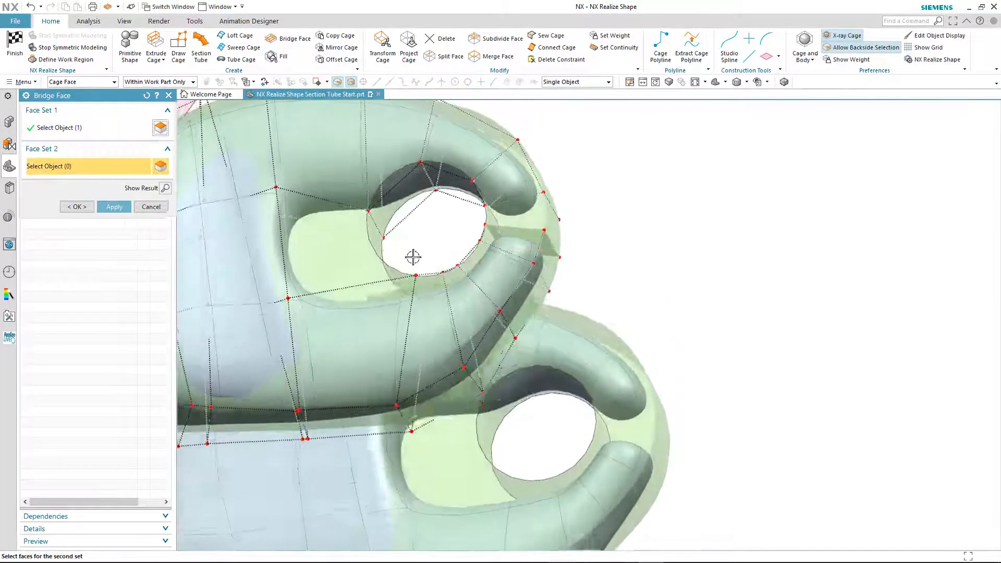
{"action": "left_click", "coordinate": [533, 196]}
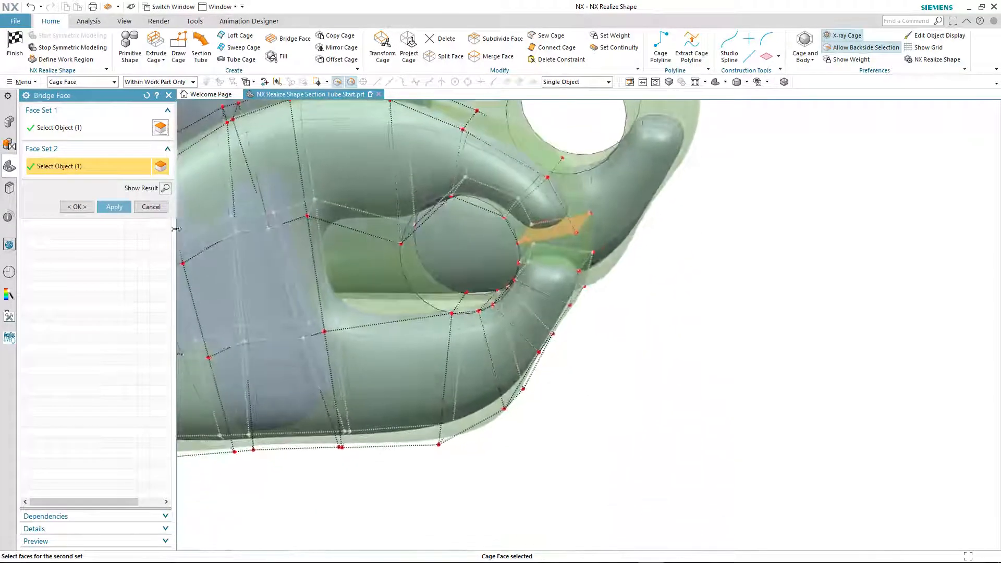
{"action": "left_click", "coordinate": [114, 207]}
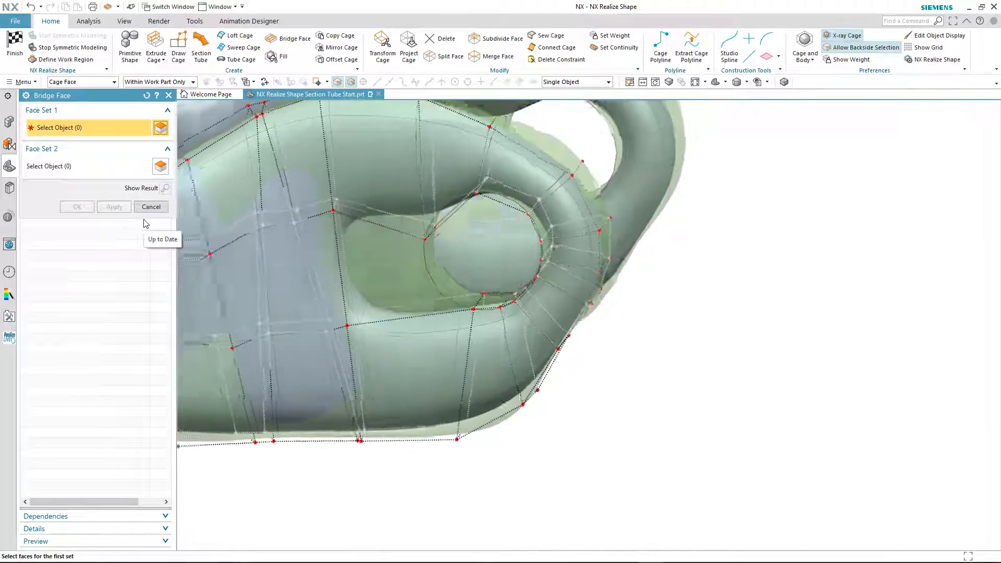